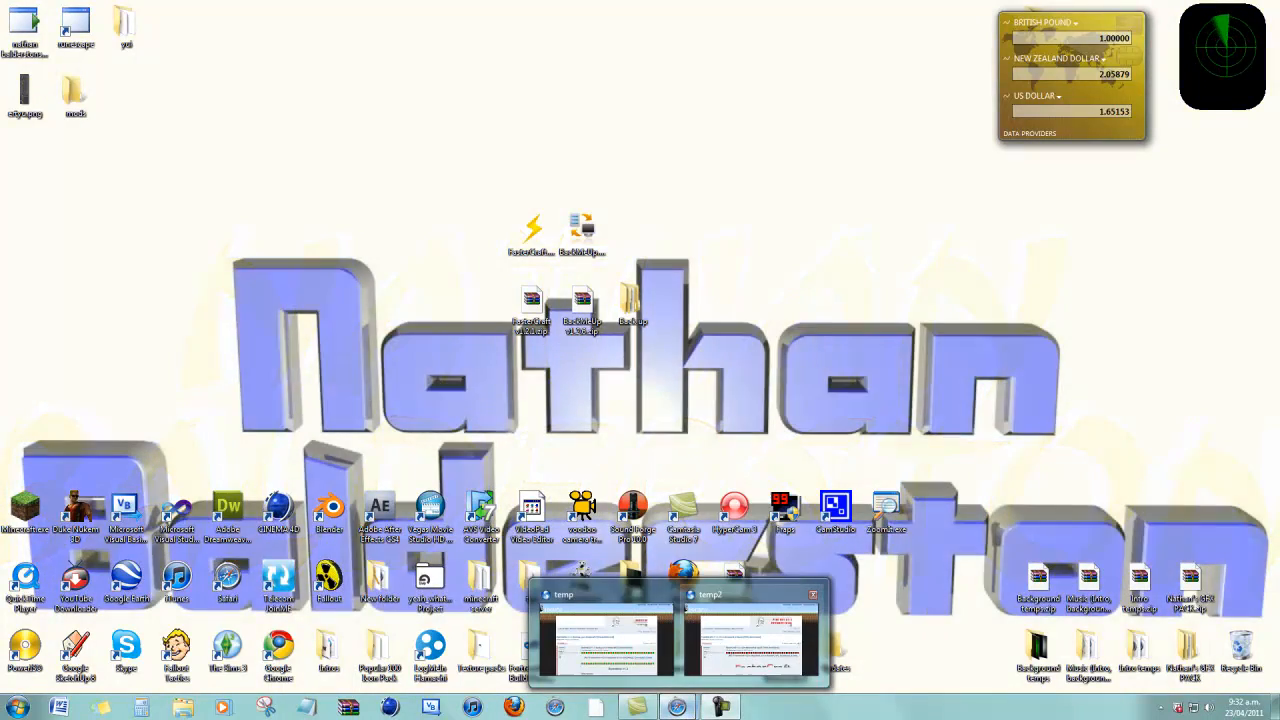
Step: Check the FasterCraft forum topic, then show the desktop and move both zip archives lower
left_click(677, 707)
scroll(640, 400, "down", 2)
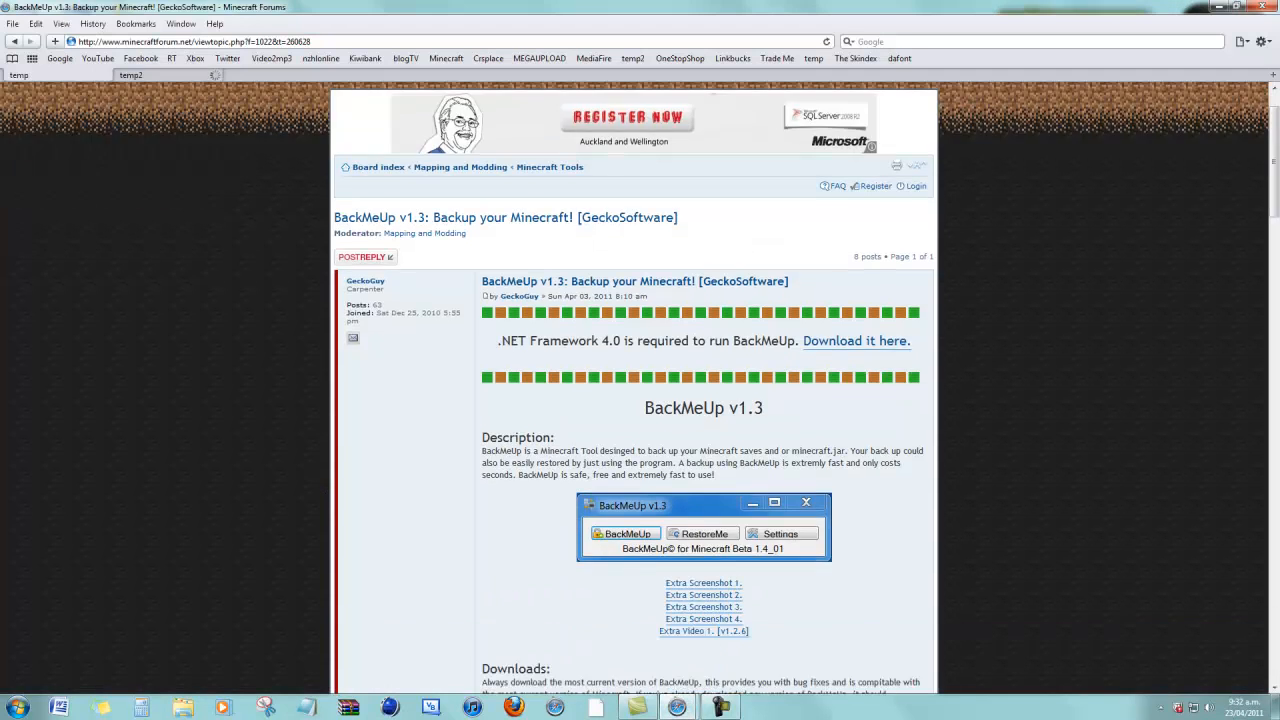
scroll(640, 400, "down", 2)
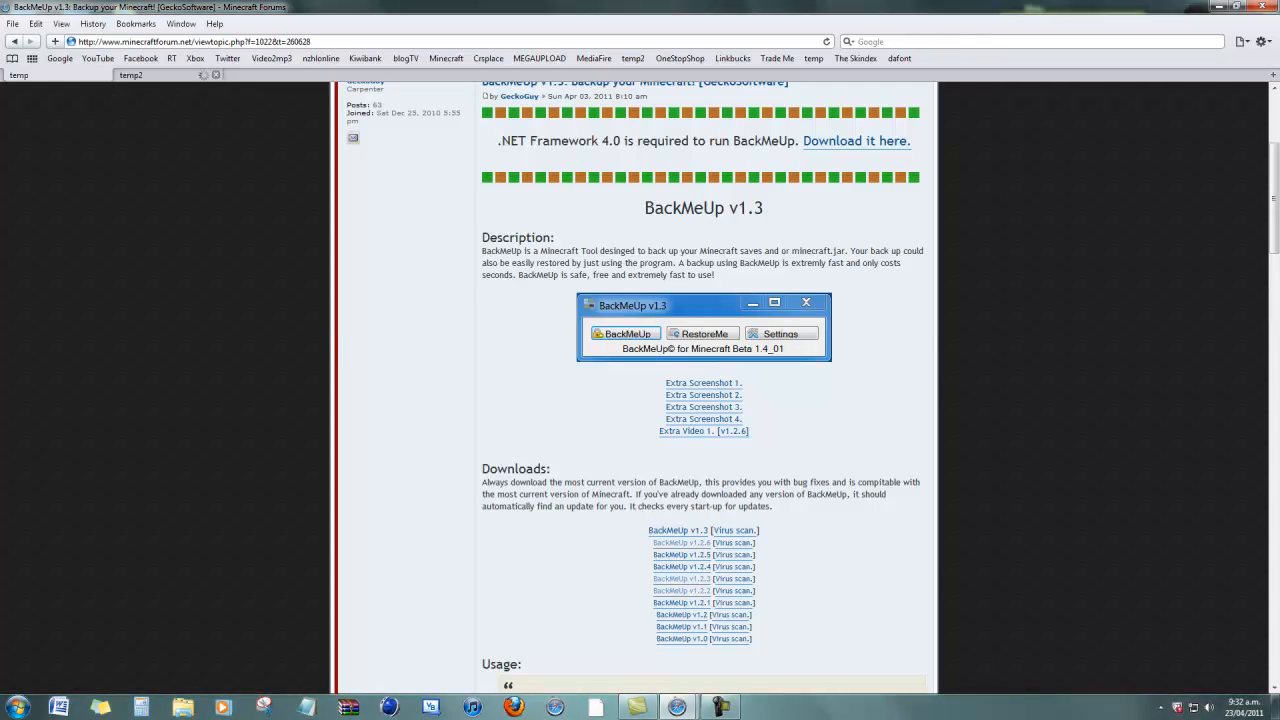
key("ctrl+Tab")
scroll(640, 400, "down", 1)
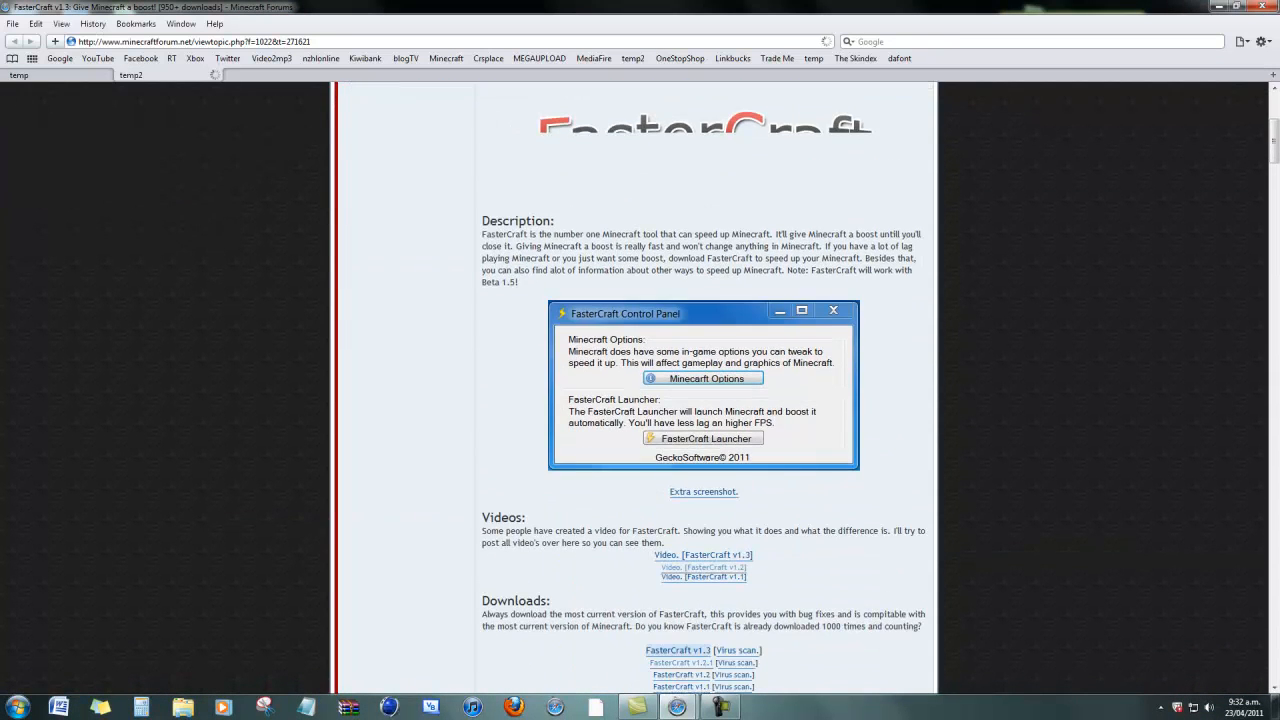
scroll(680, 590, "down", 1)
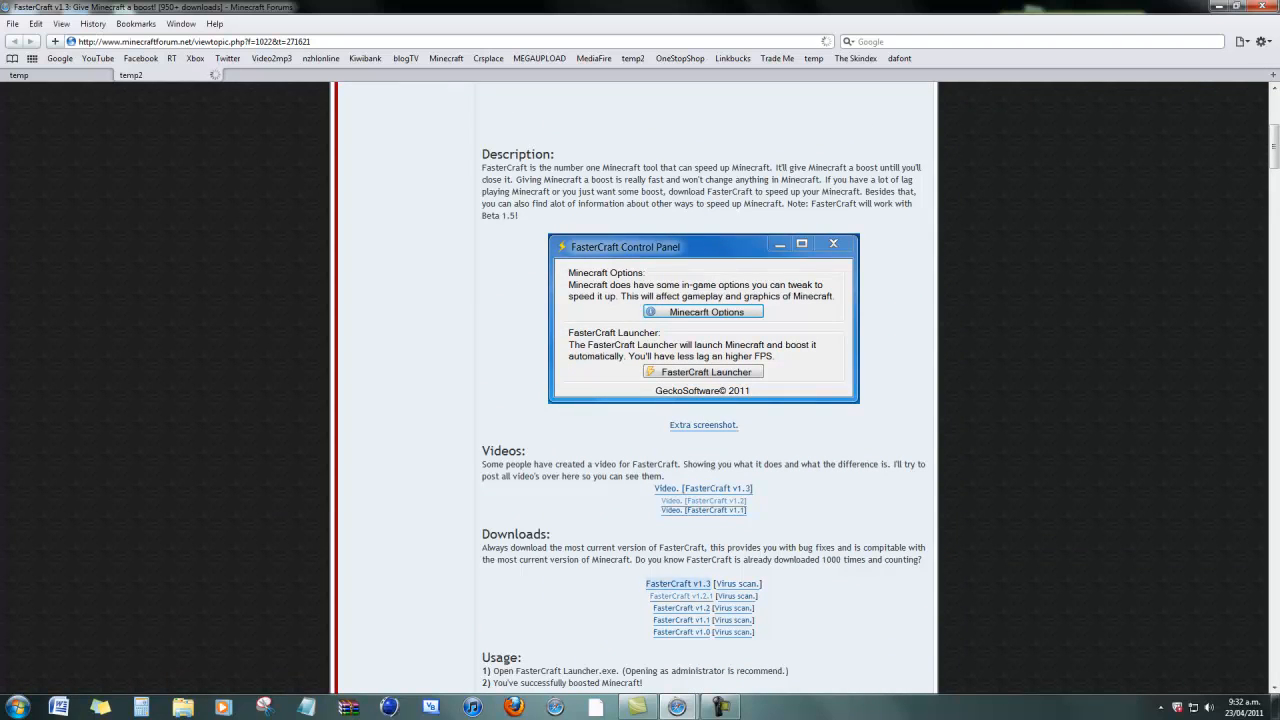
key("super+d")
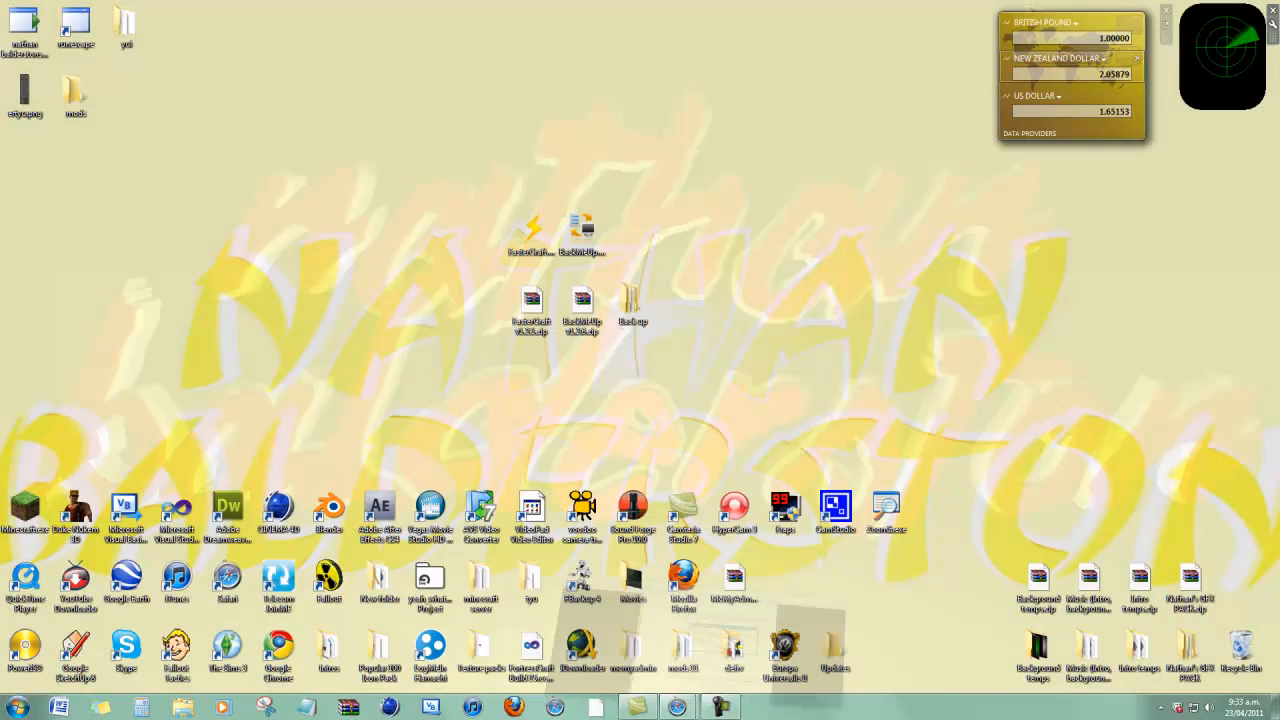
left_click_drag(490, 285, 605, 335)
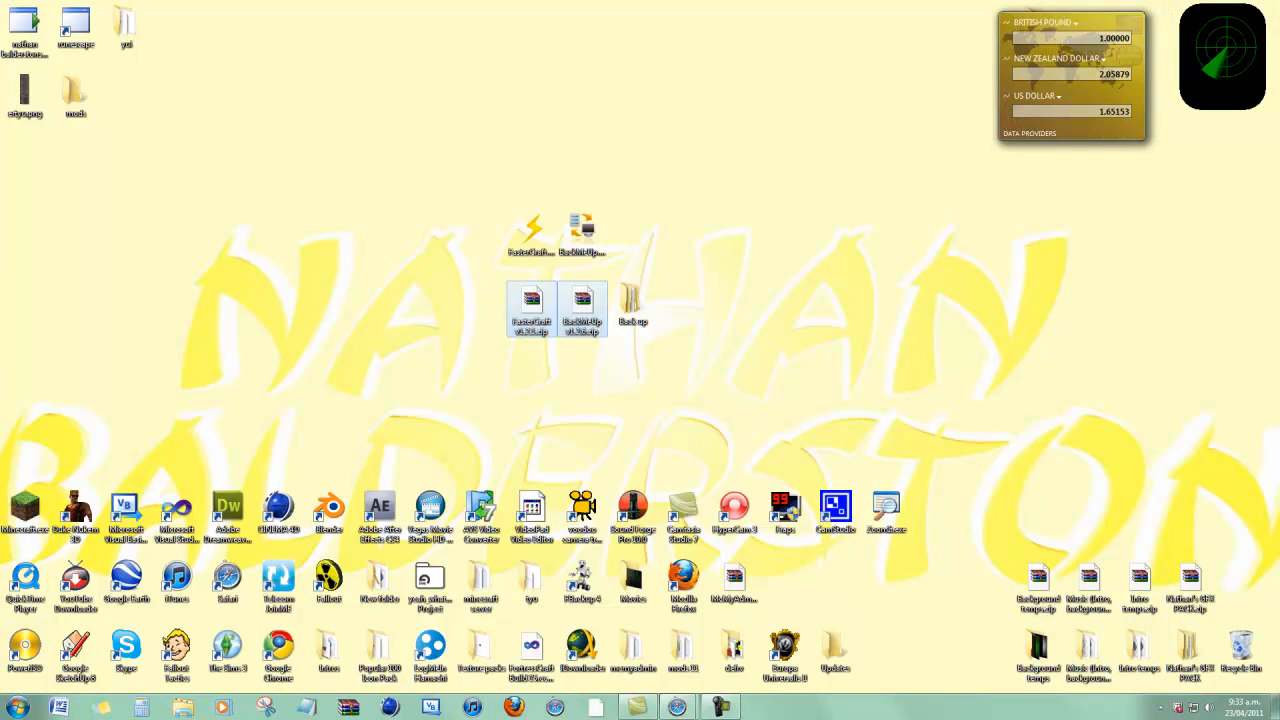
left_click_drag(532, 310, 532, 380)
Step: Inspect FasterCraft v1.2.1.zip and BackMeUp v1.2.6.zip in WinRAR, each listing its exe and Readme
double_click(532, 378)
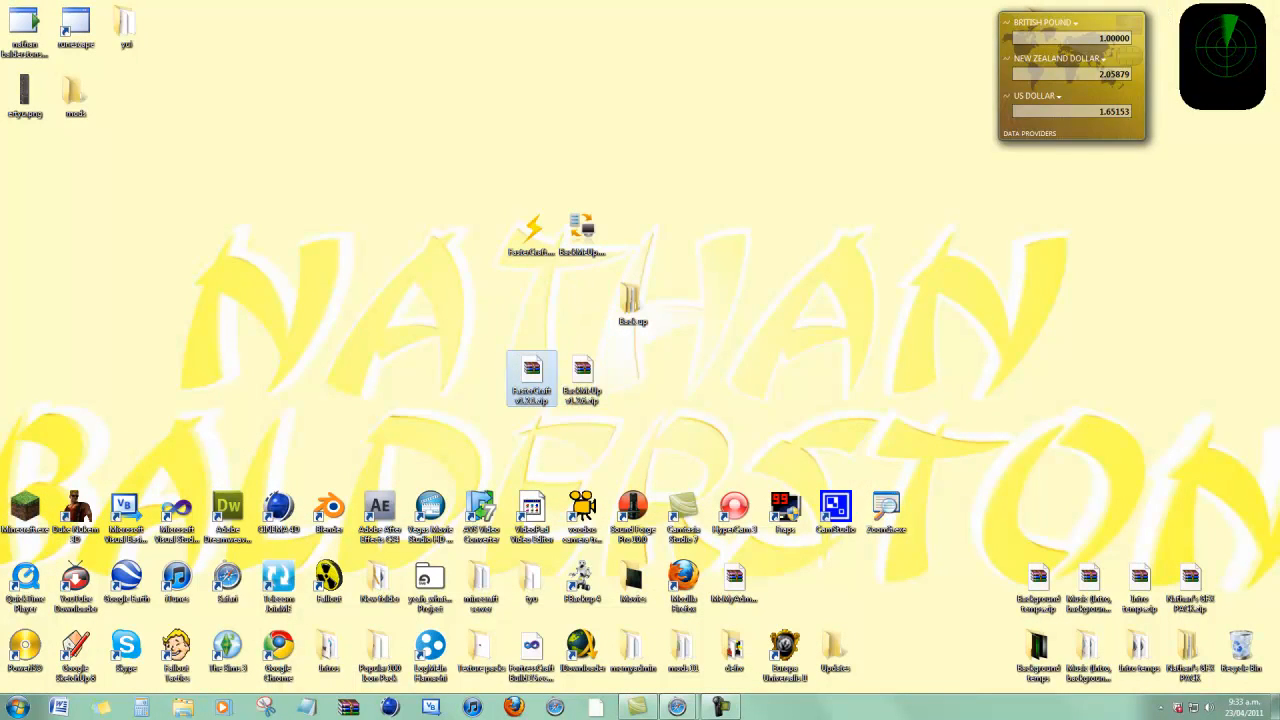
key("Down")
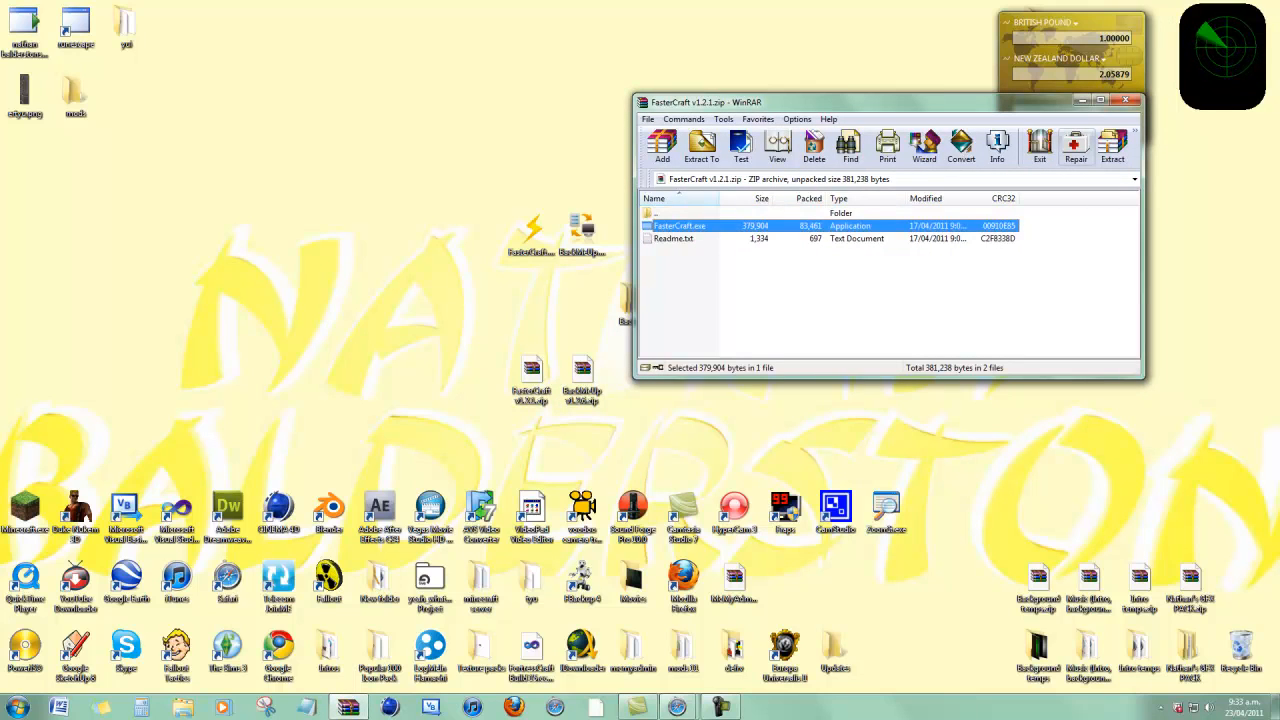
key("Escape")
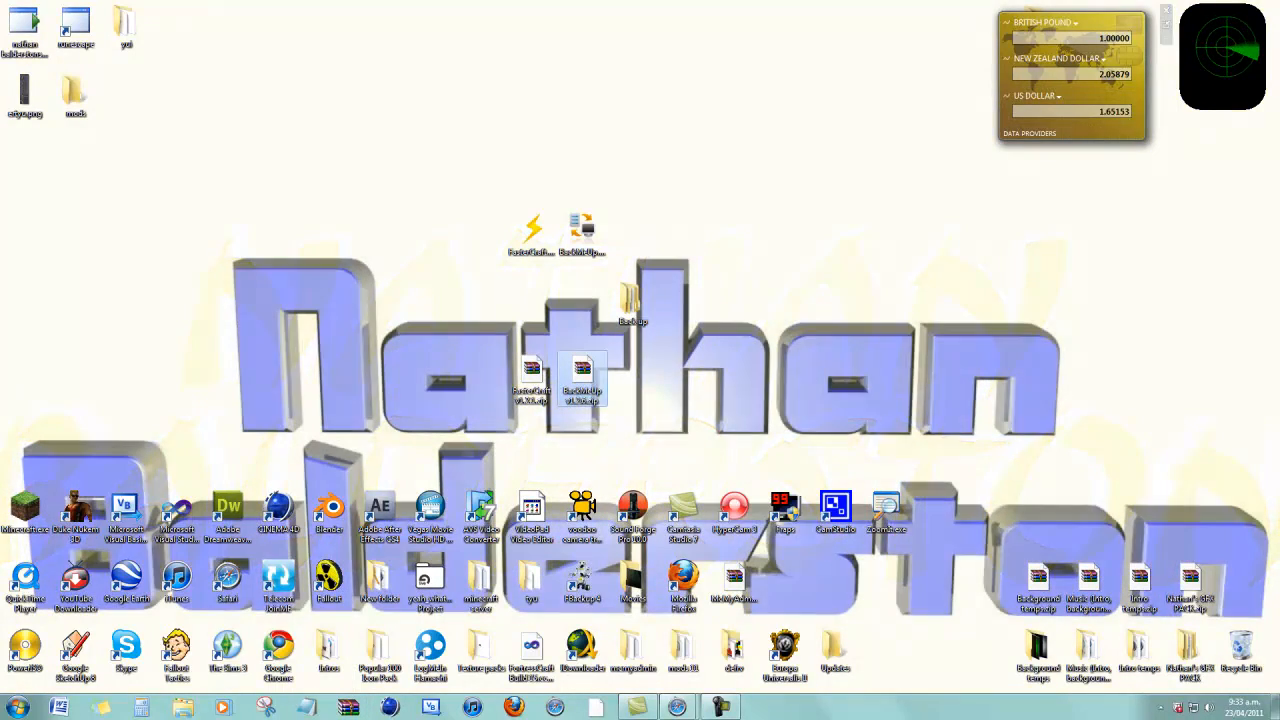
double_click(582, 378)
key("Down")
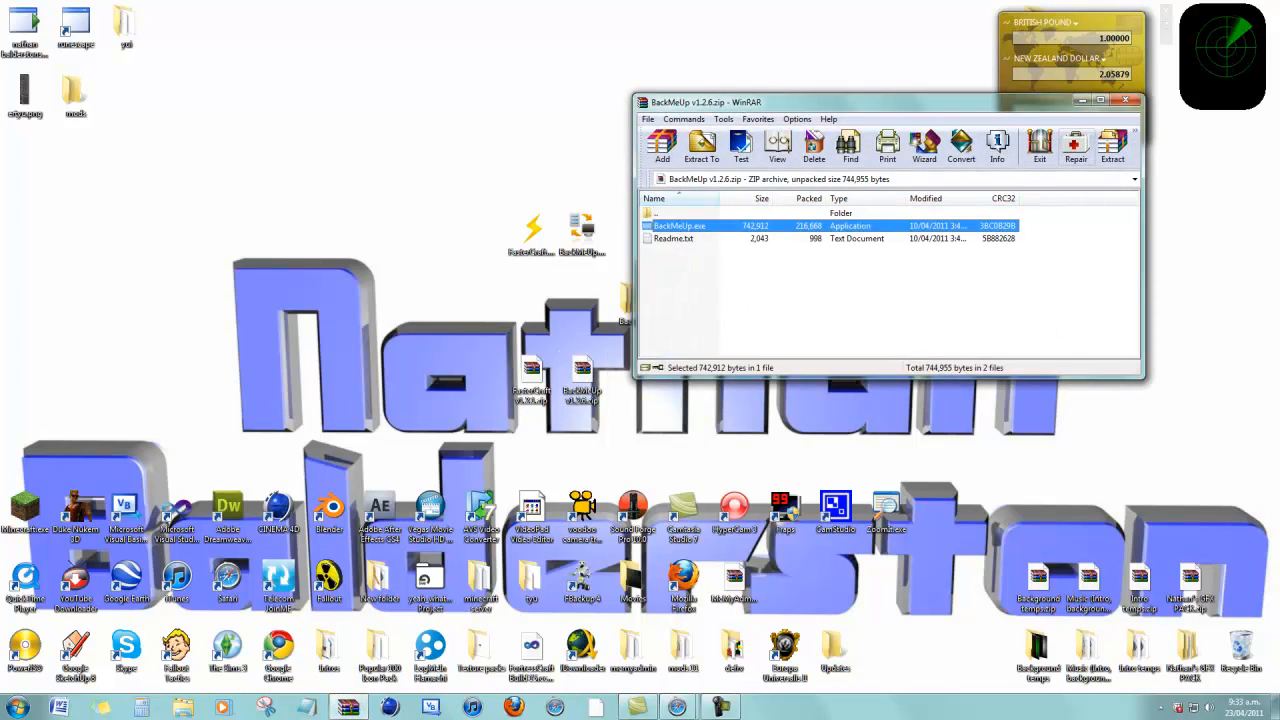
Step: Launch BackMeUp v1.2.5 from the desktop and decline the v1.3 update offer
left_click(1127, 101)
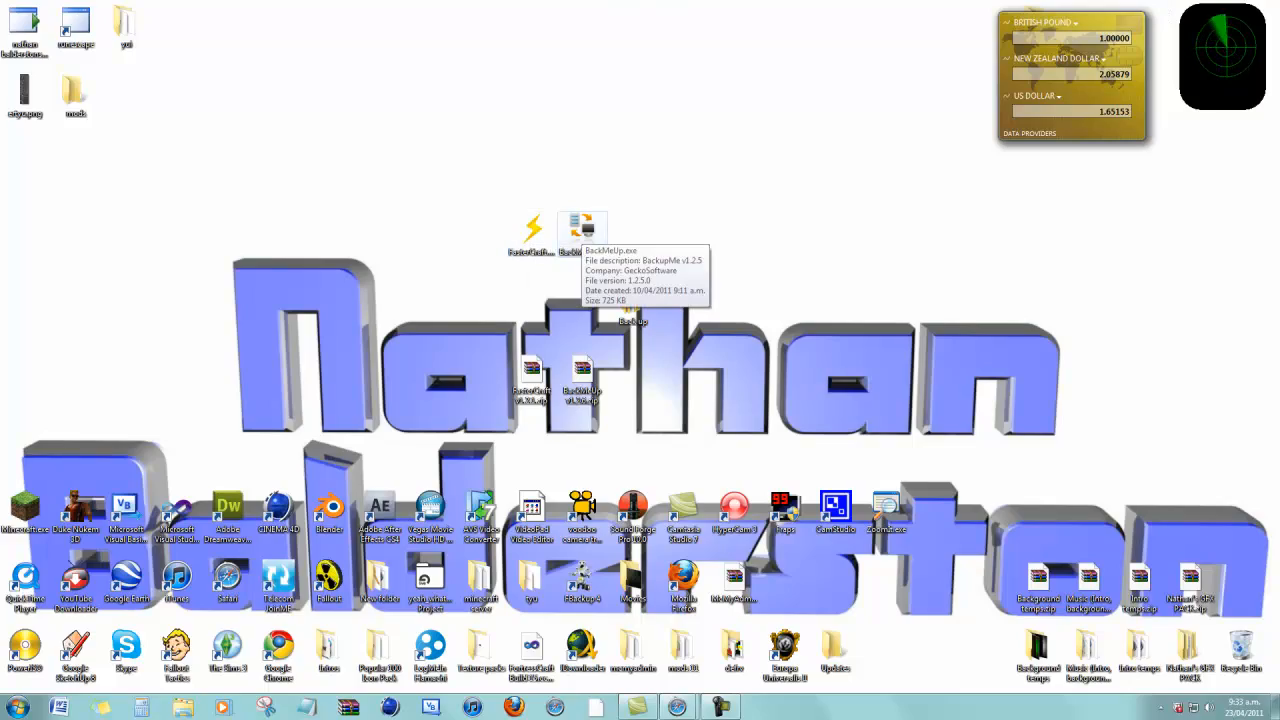
left_click(588, 232)
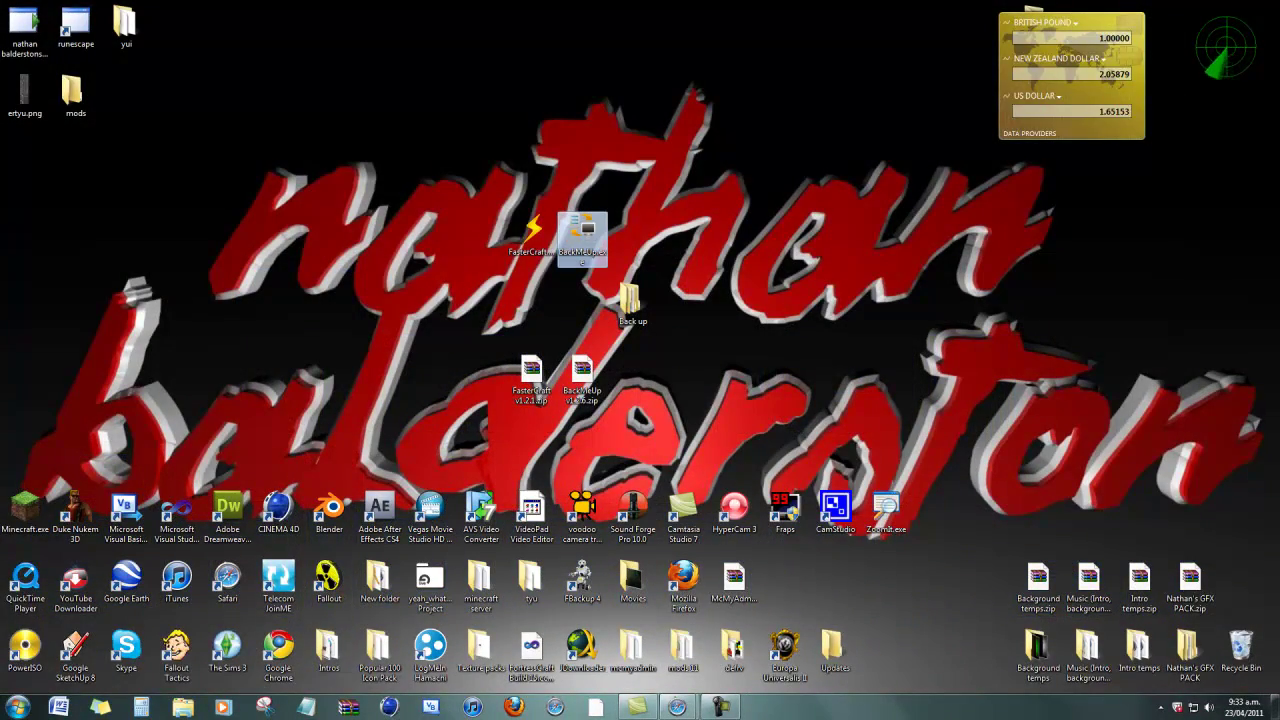
double_click(588, 232)
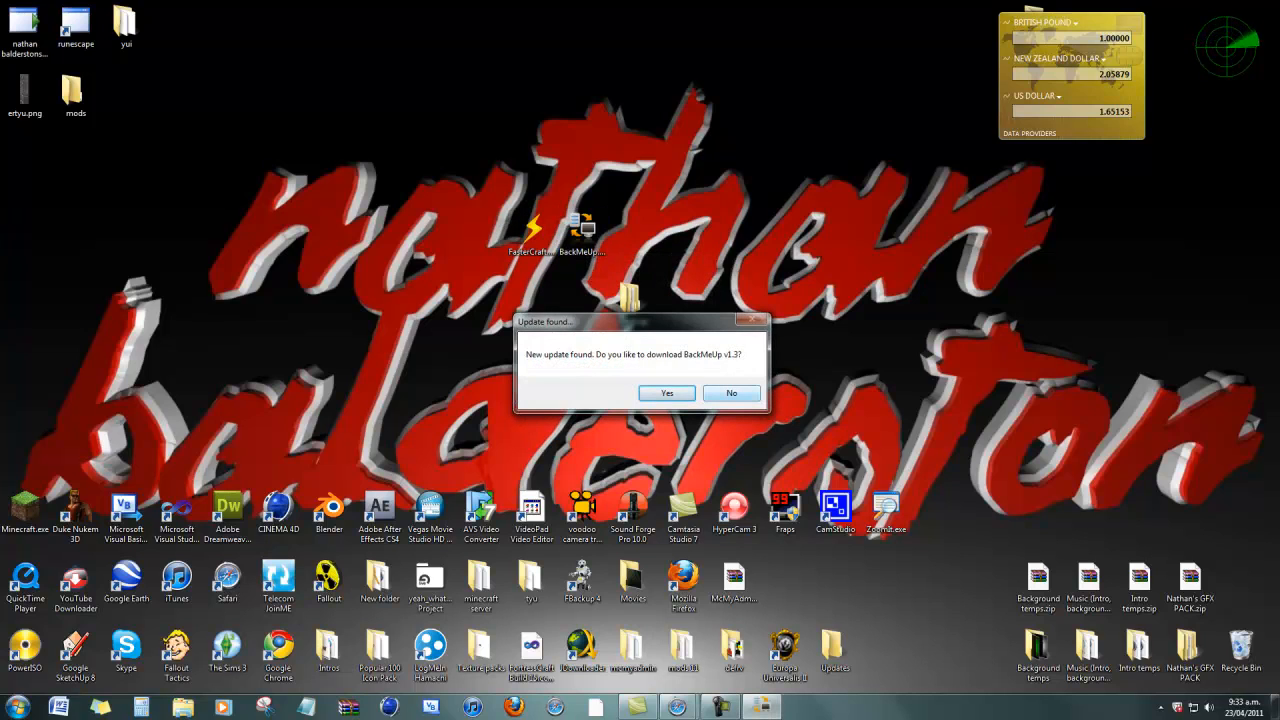
left_click(731, 393)
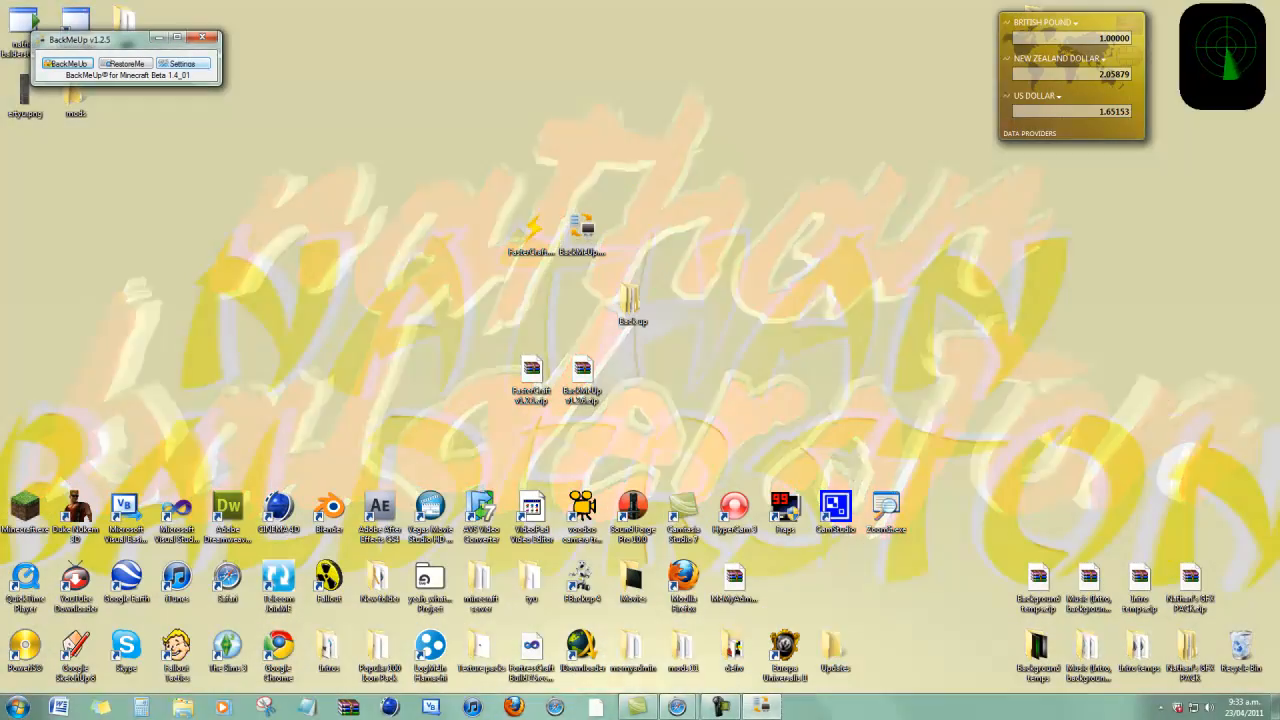
Step: Choose the desktop Back up folder as BackMeUp's backup location
left_click(182, 63)
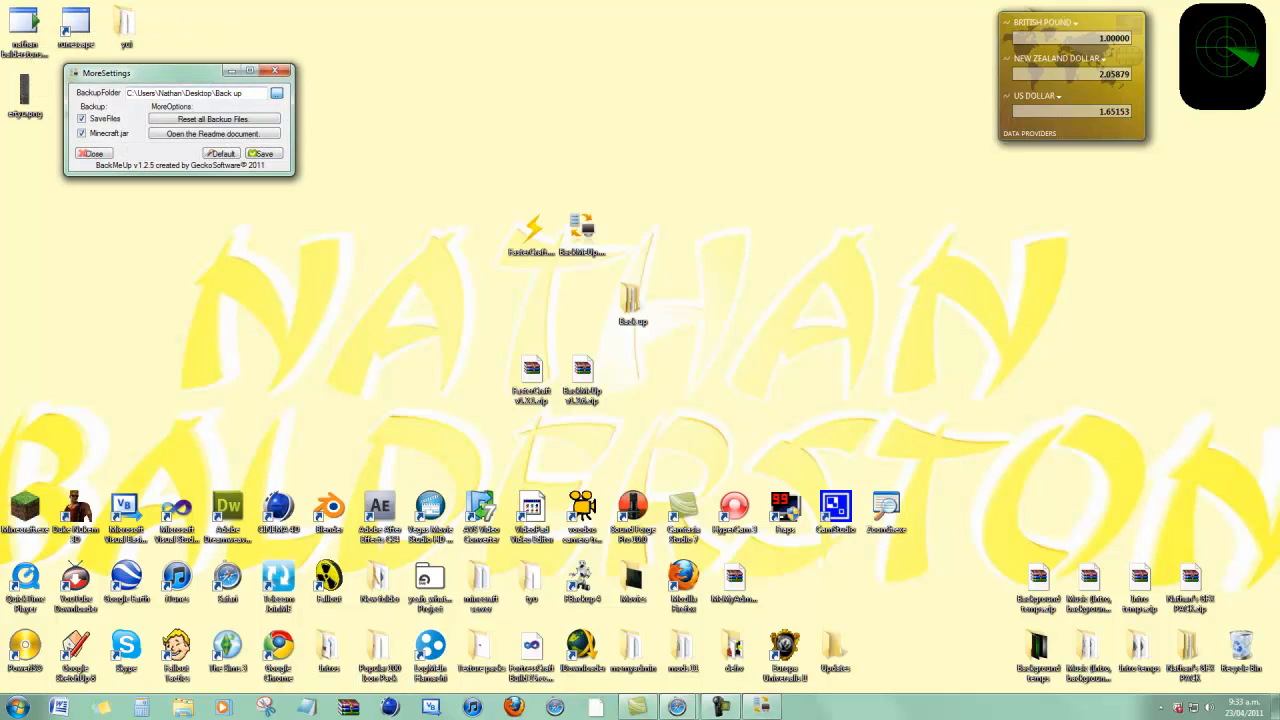
left_click(276, 93)
left_click_drag(630, 248, 619, 327)
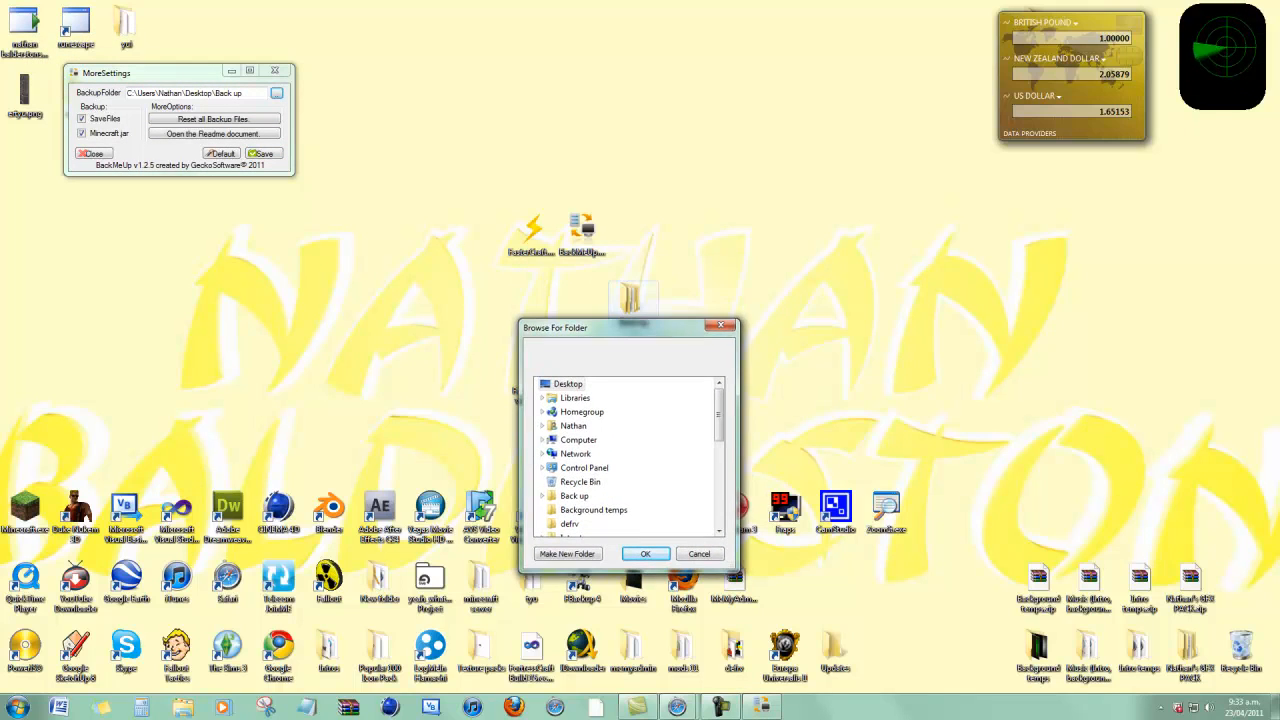
left_click_drag(530, 385, 785, 235)
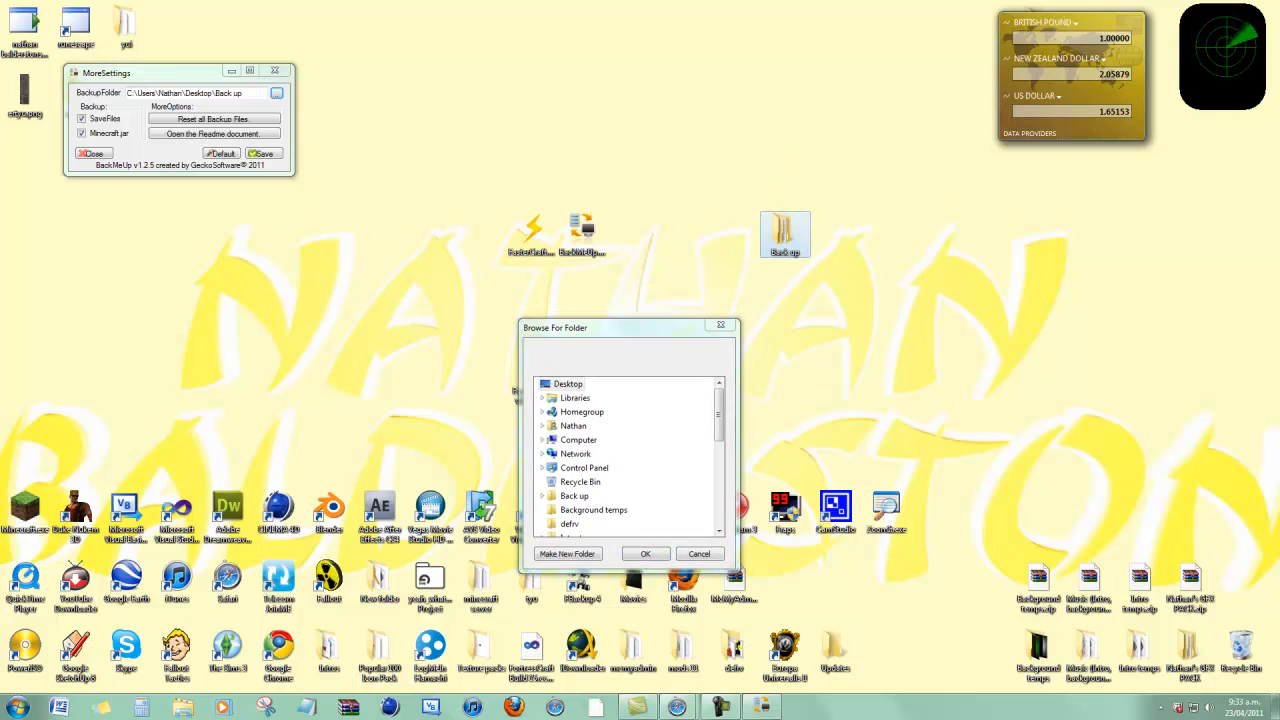
left_click(574, 496)
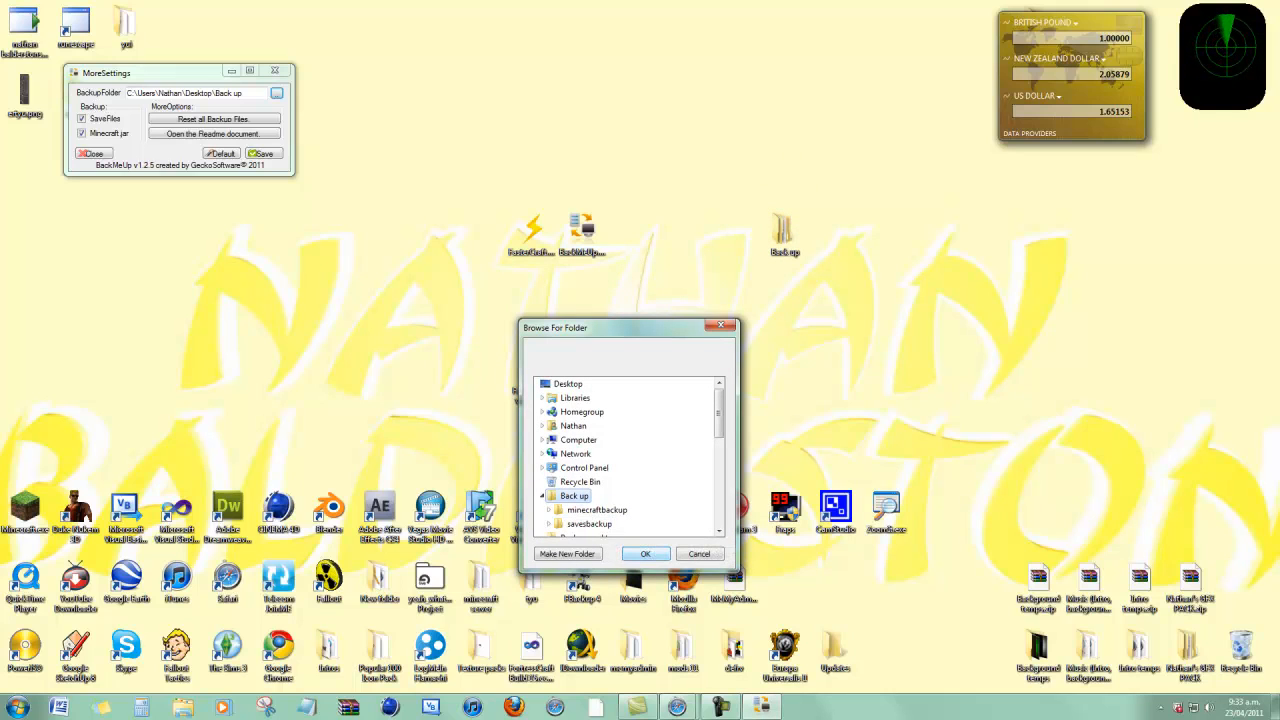
left_click(645, 554)
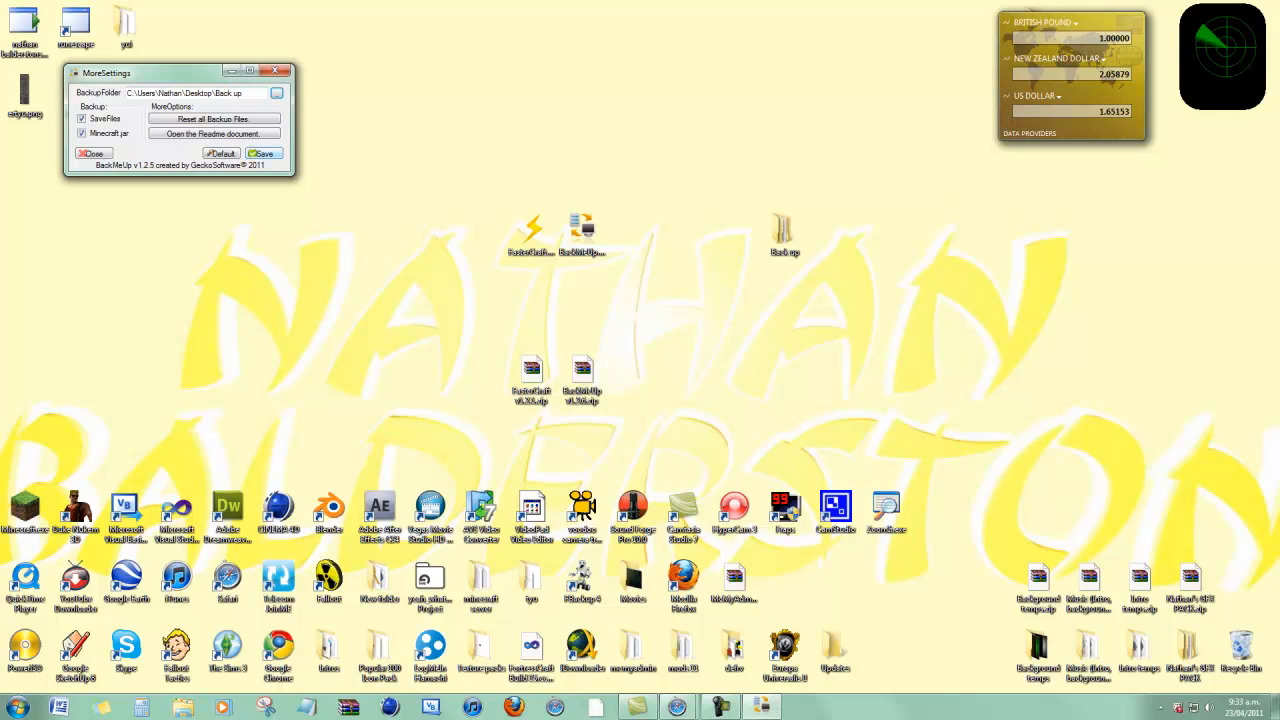
Step: Save the BackMeUp settings and confirm the prompt
left_click(262, 153)
key("Return")
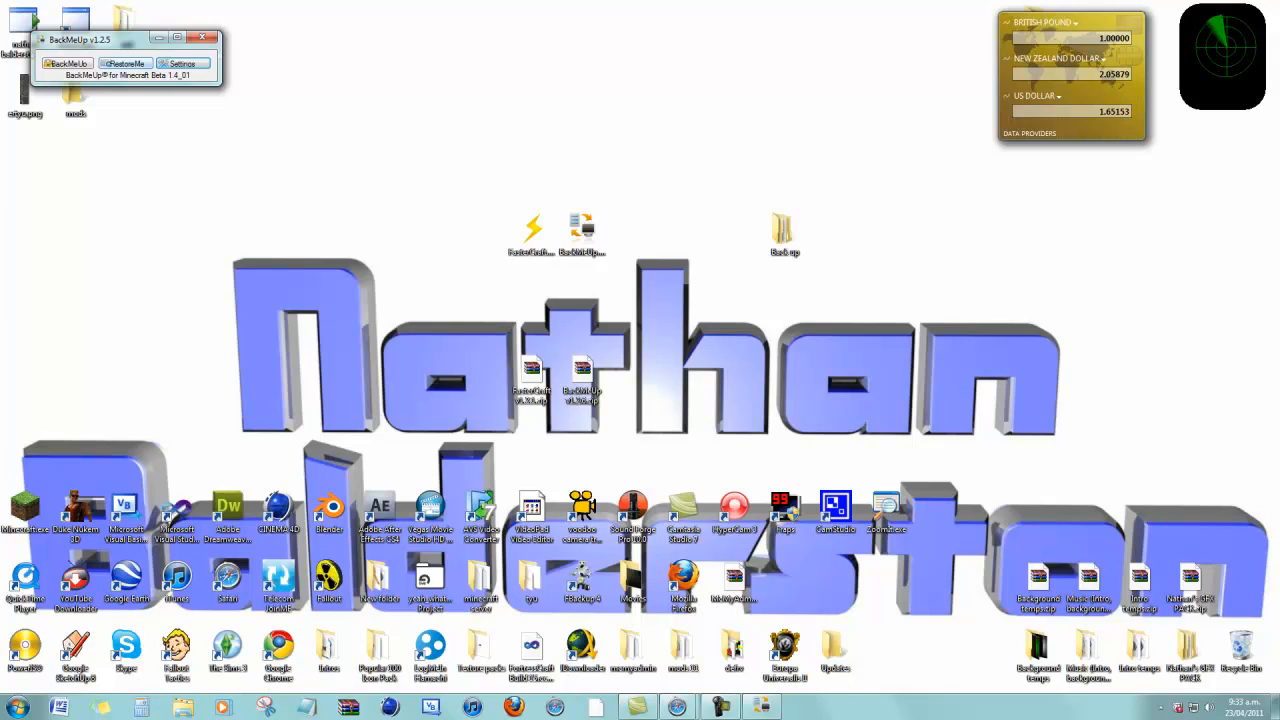
Step: Use Windows Run with %appdata% to reach the .minecraft folder and its bin subfolder
key("super")
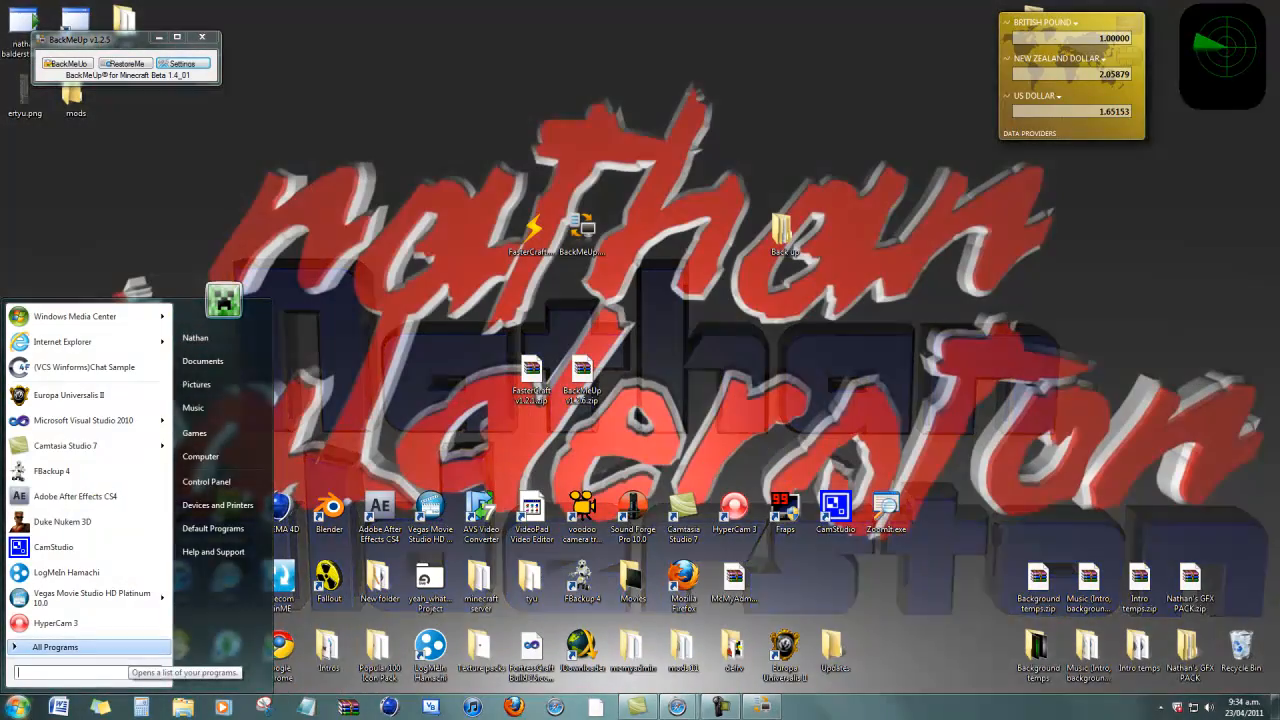
type("cmd")
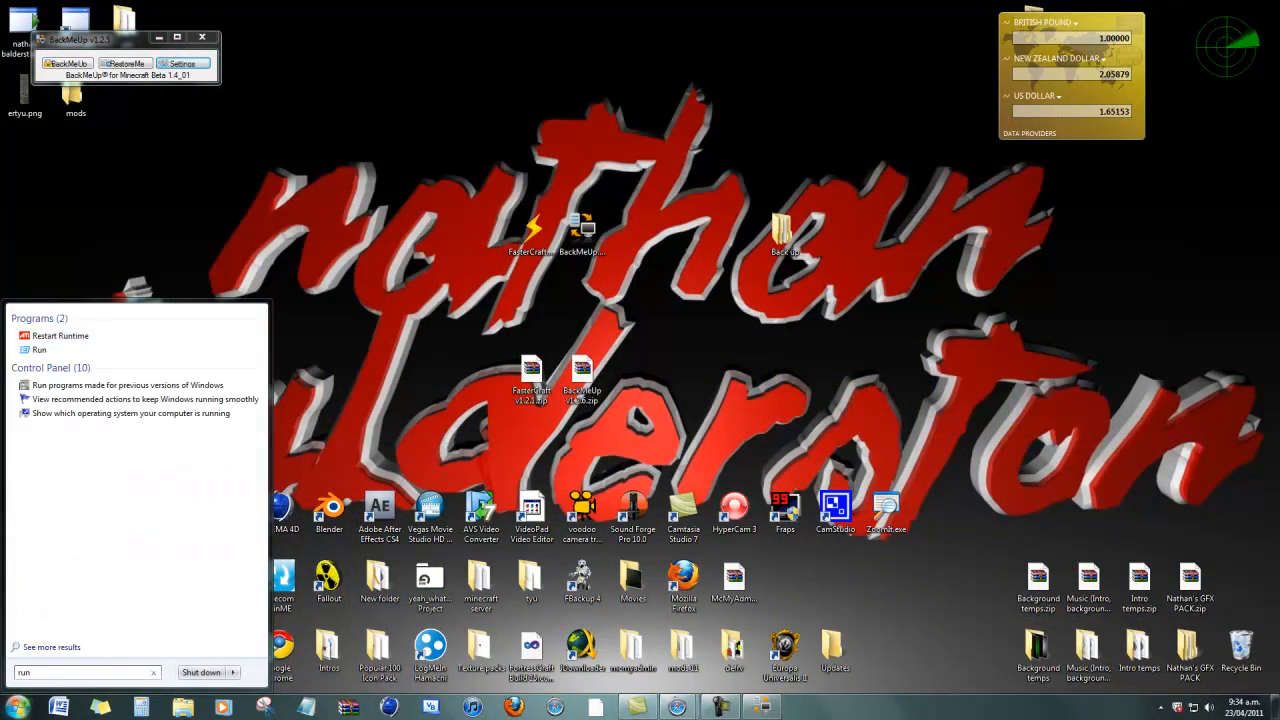
key("Return")
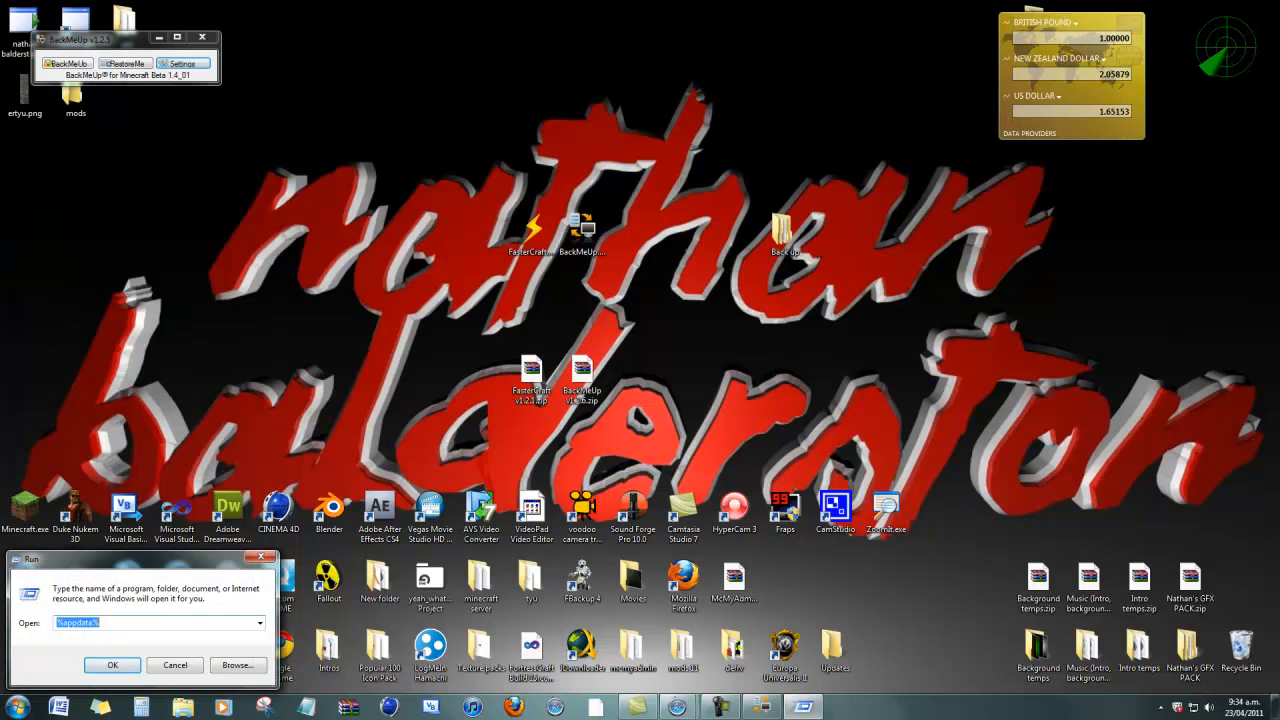
key("End")
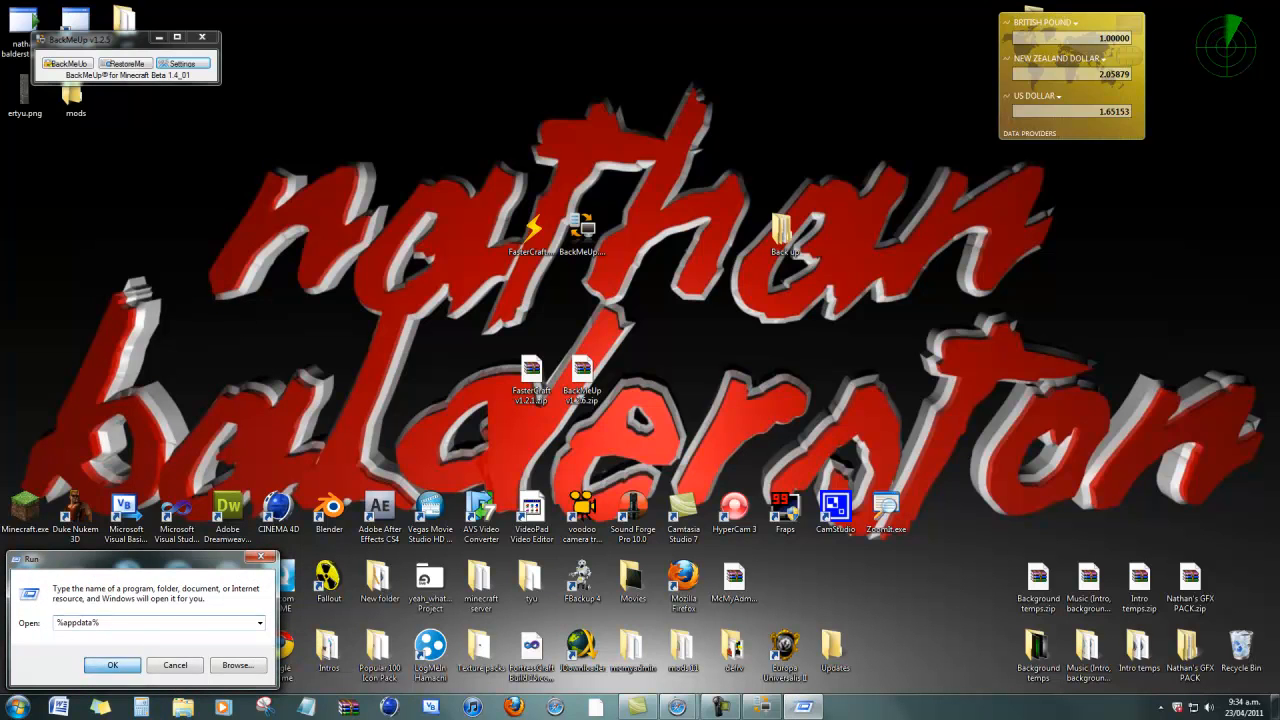
key("Return")
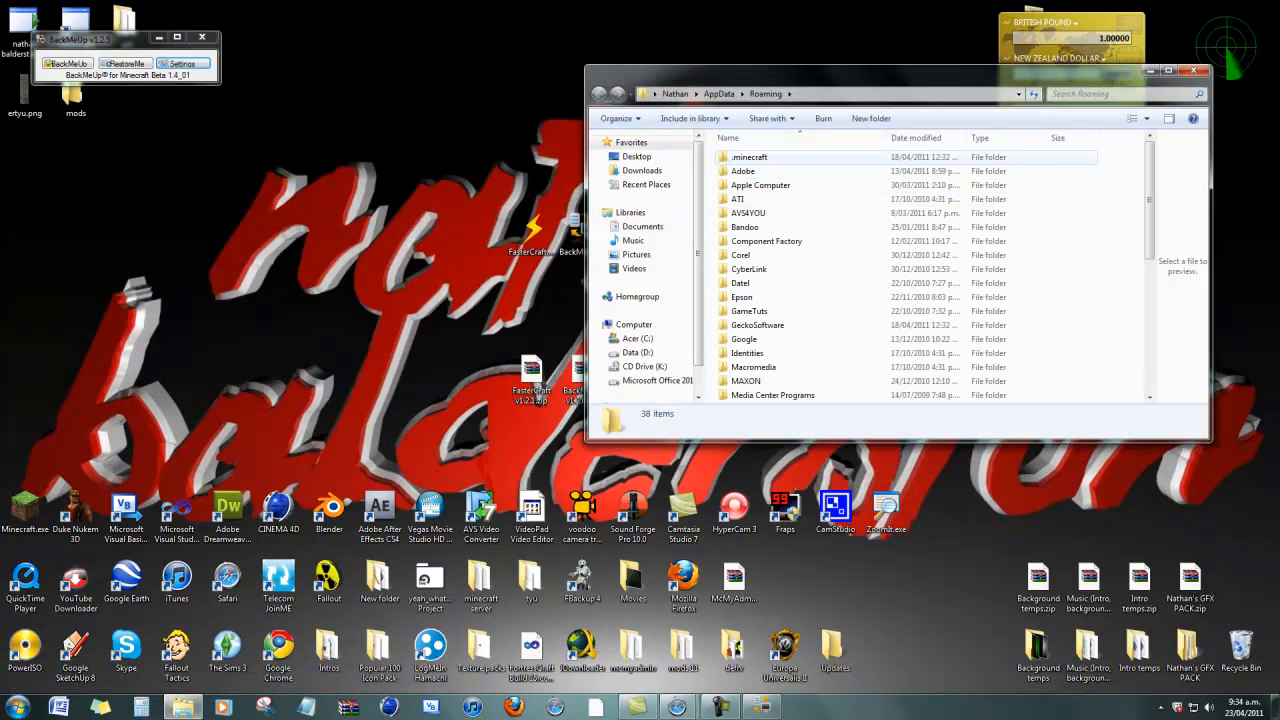
double_click(750, 157)
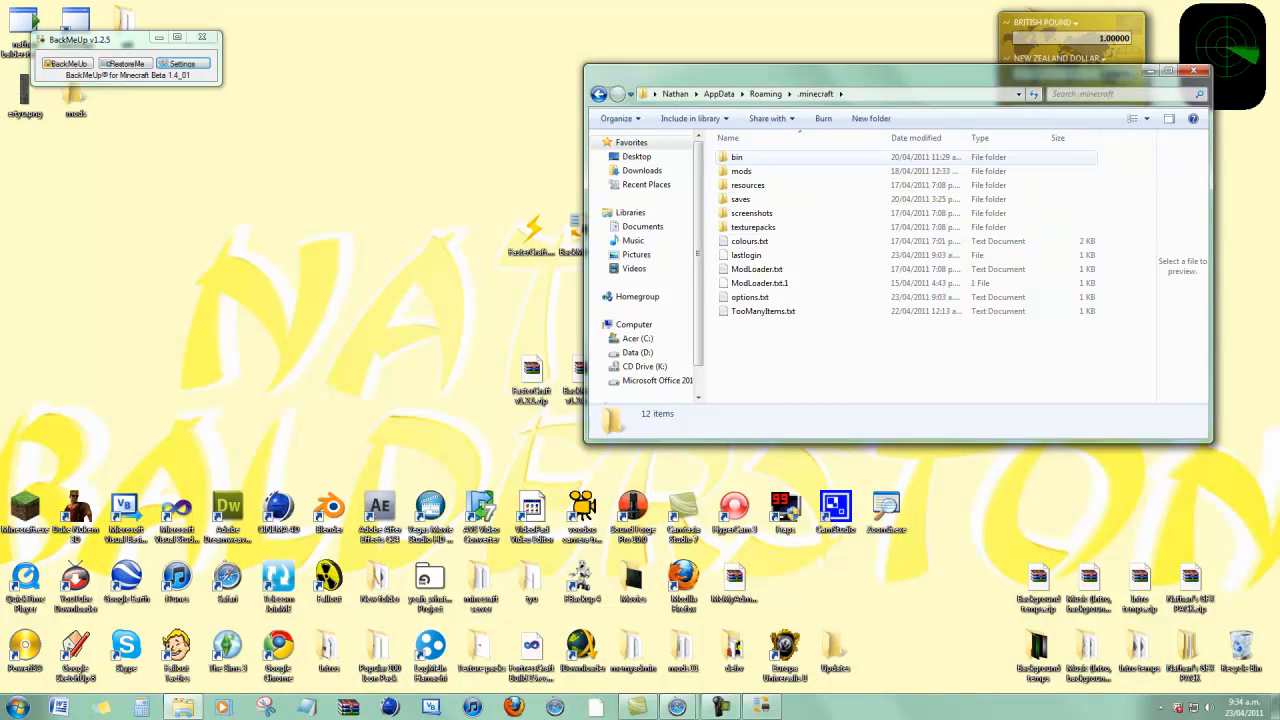
double_click(740, 157)
Step: Arrange the Back up folder's minecraftbackup window beside the Minecraft bin window
left_click_drag(900, 72, 335, 152)
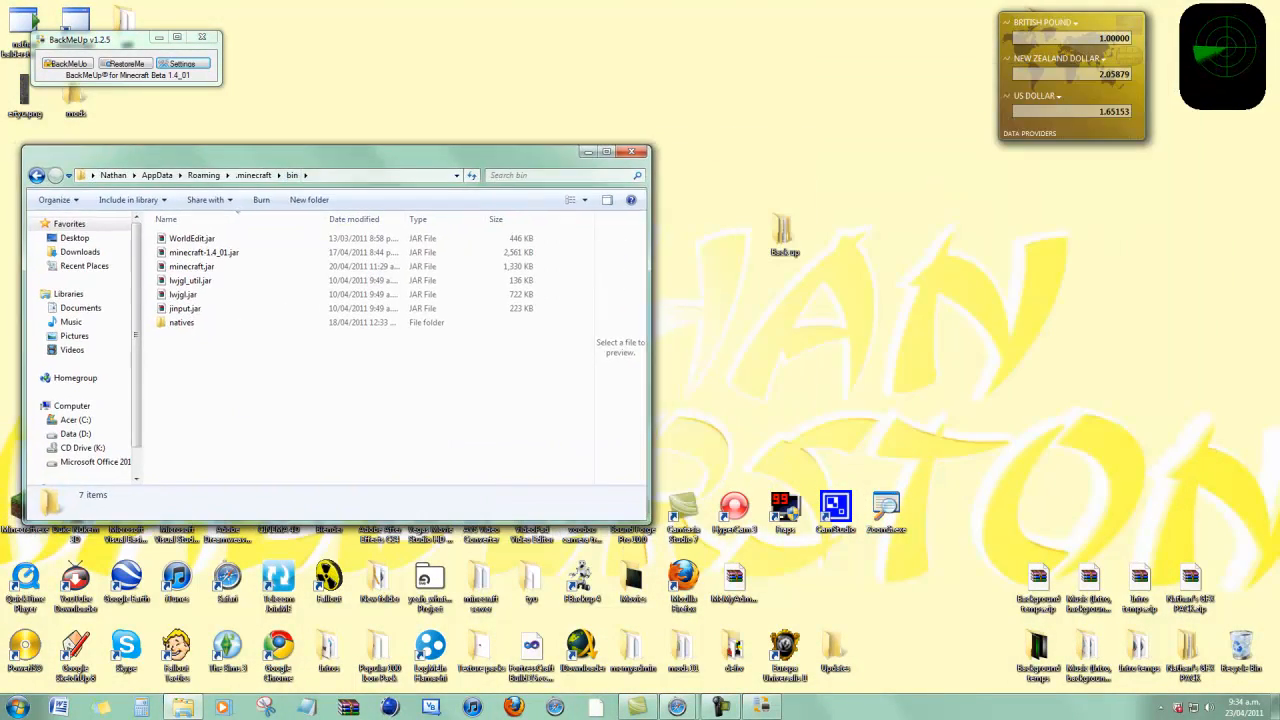
double_click(785, 235)
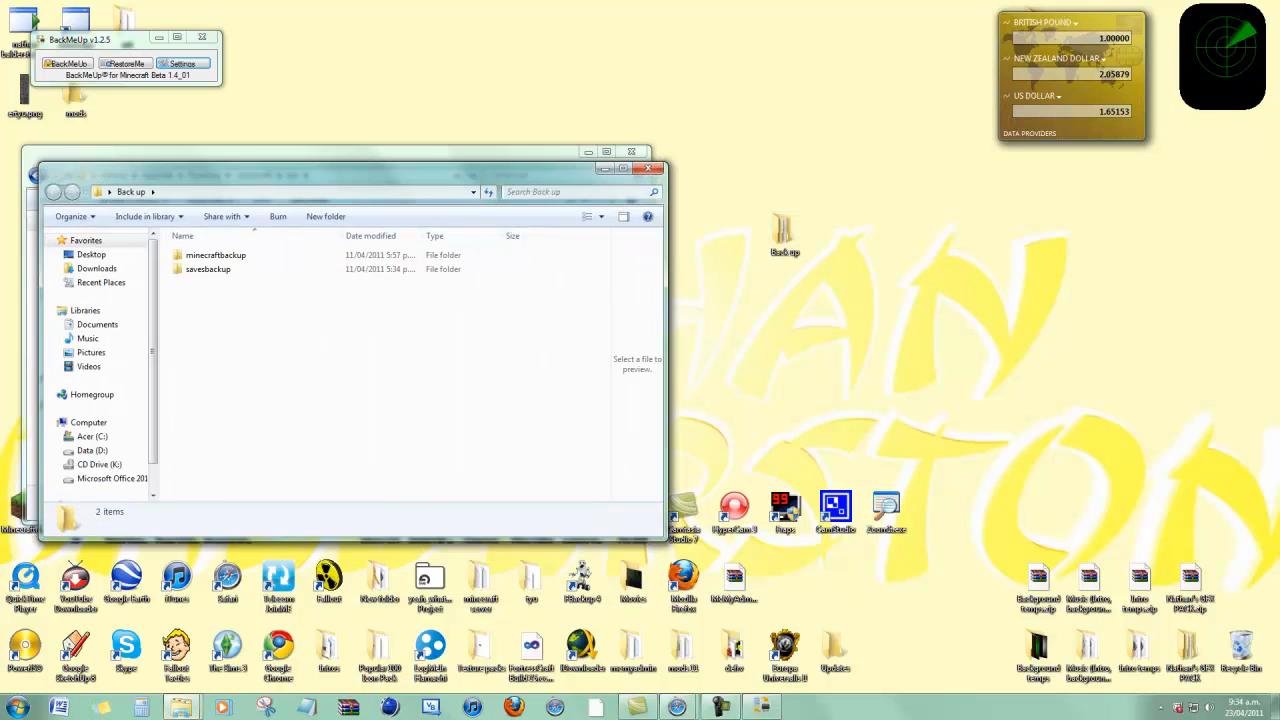
left_click_drag(350, 168, 970, 150)
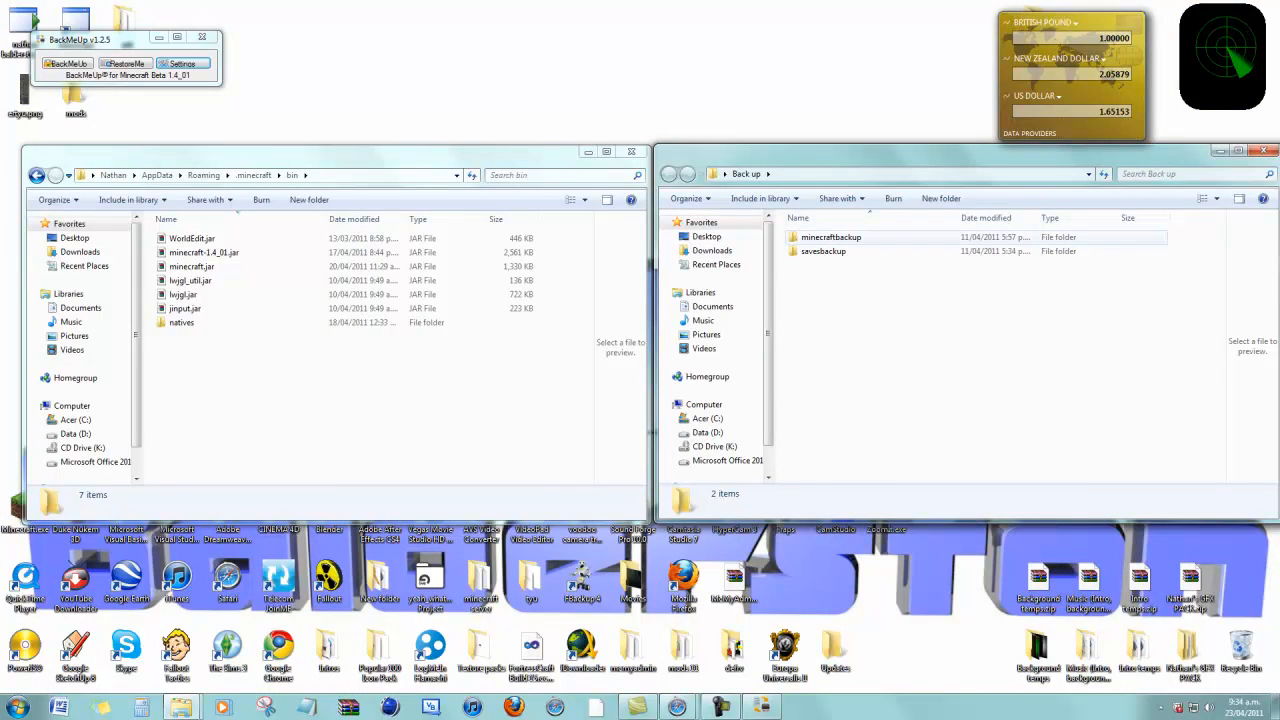
double_click(830, 237)
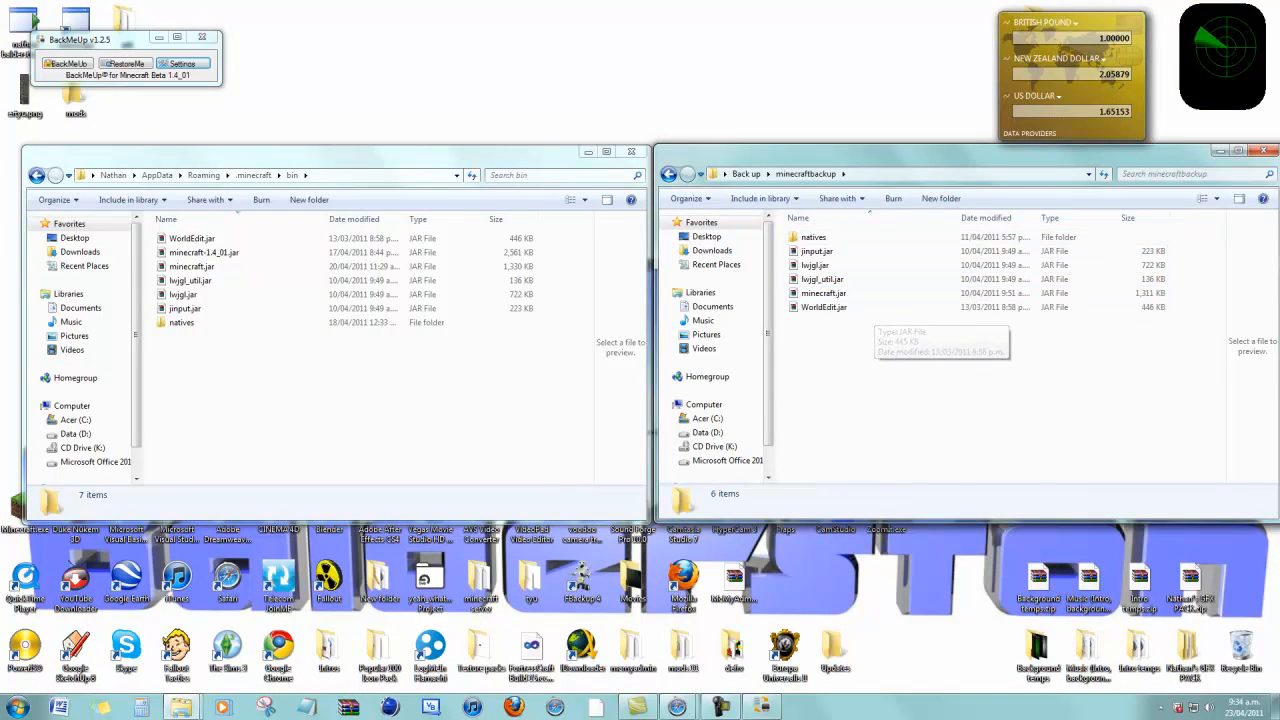
Step: Select all six backed-up files, carry them toward bin, then close the minecraftbackup window
mouse_move(900, 360)
left_mouse_down()
mouse_move(790, 237)
mouse_move(290, 365)
mouse_move(160, 235)
left_mouse_up()
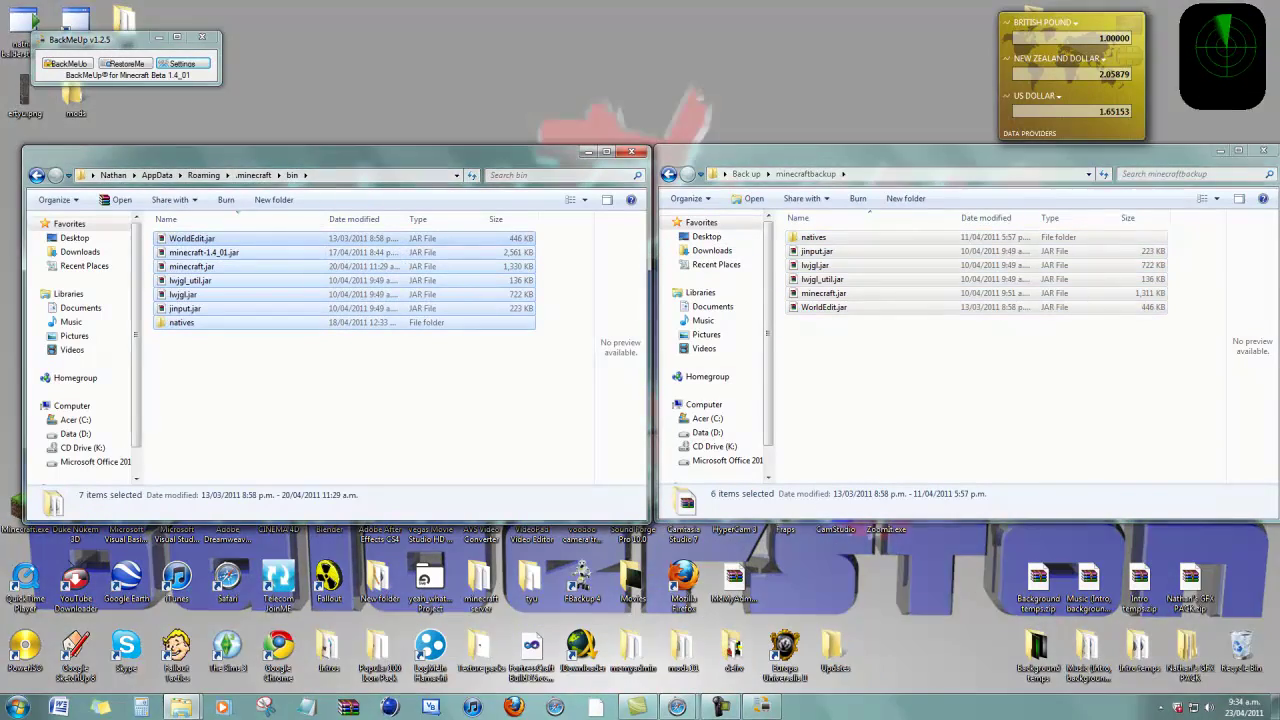
left_click_drag(950, 330, 800, 237)
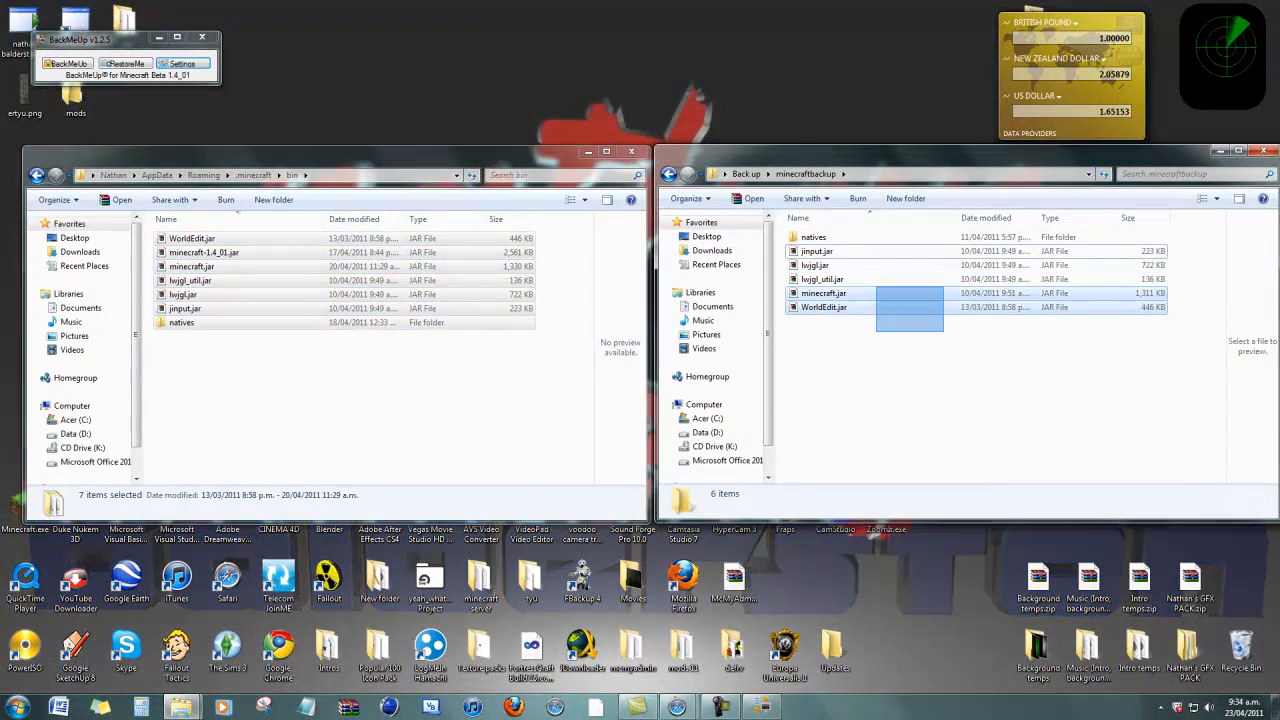
left_click_drag(820, 280, 781, 300)
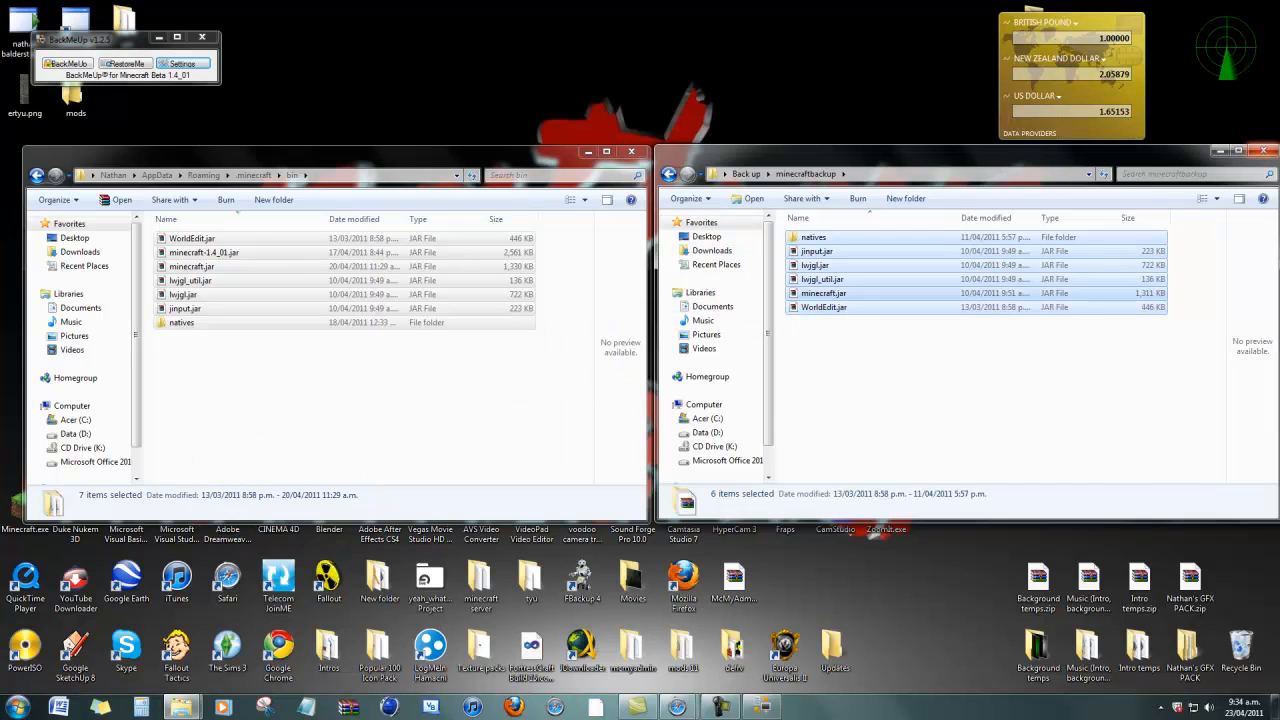
left_click(1264, 151)
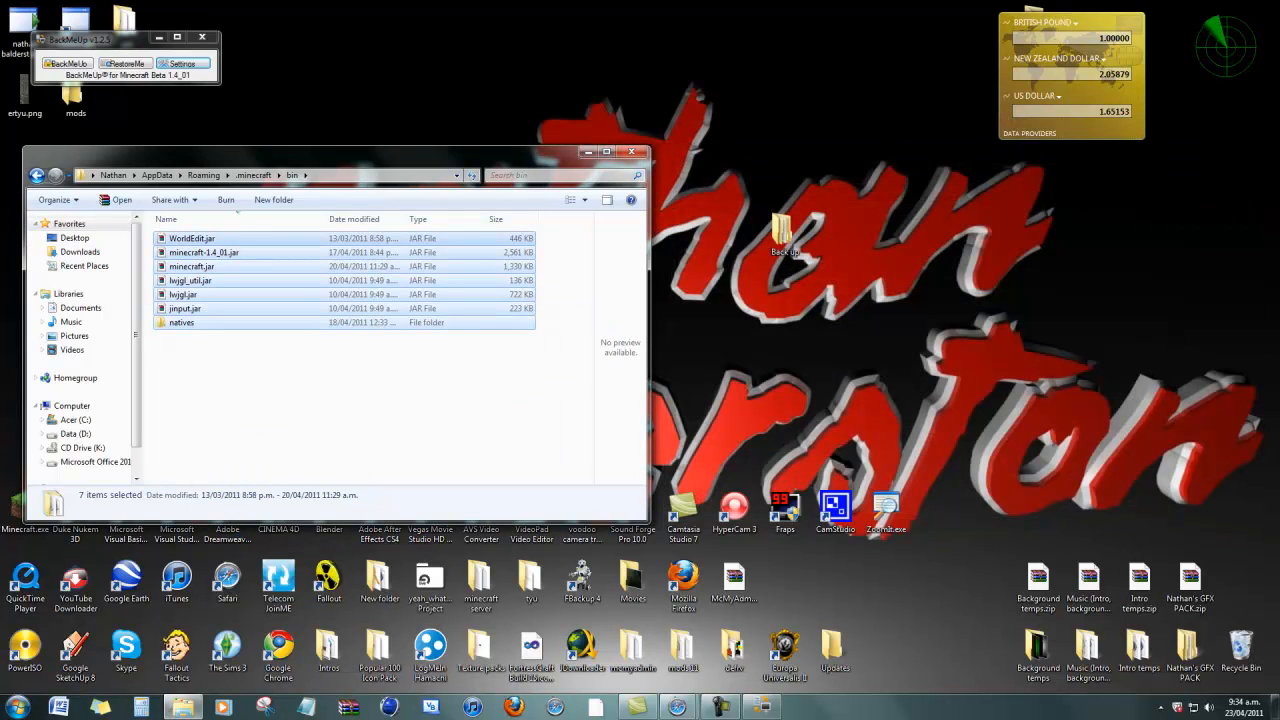
Step: Show the Minecraft saves folder beside savesbackup with all 17 backed-up worlds selected
key("BackSpace")
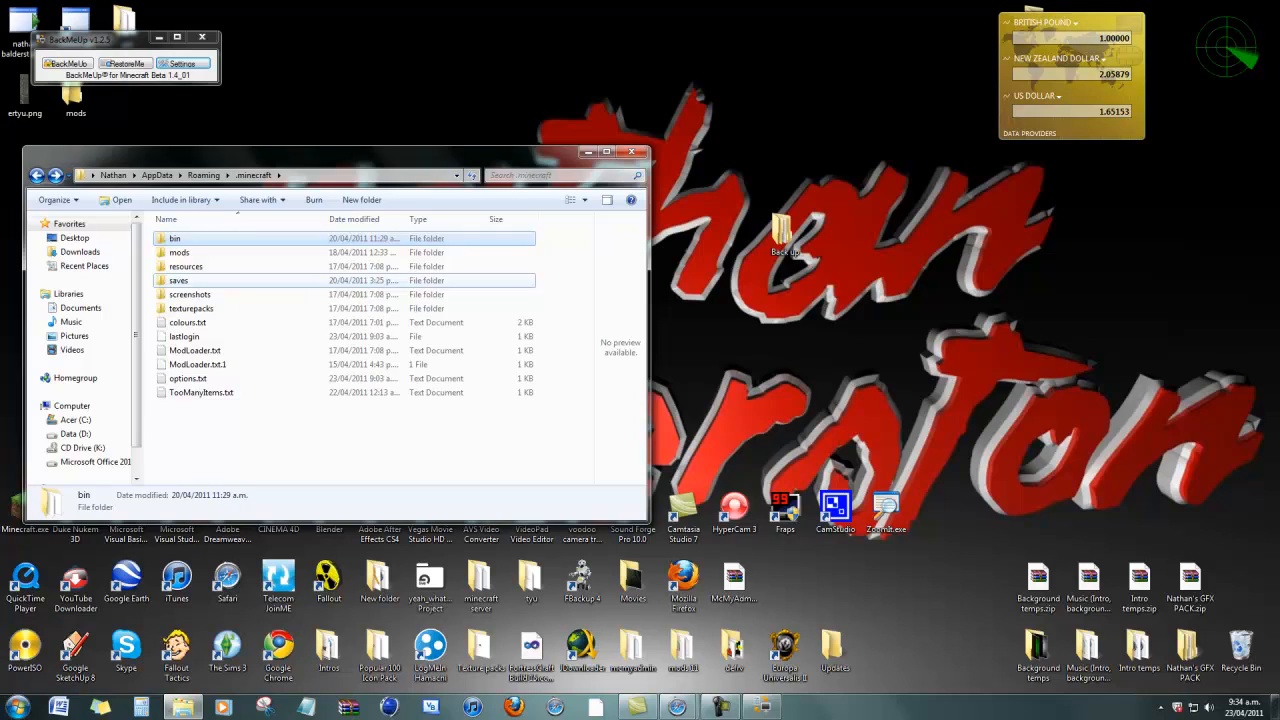
double_click(178, 280)
double_click(782, 235)
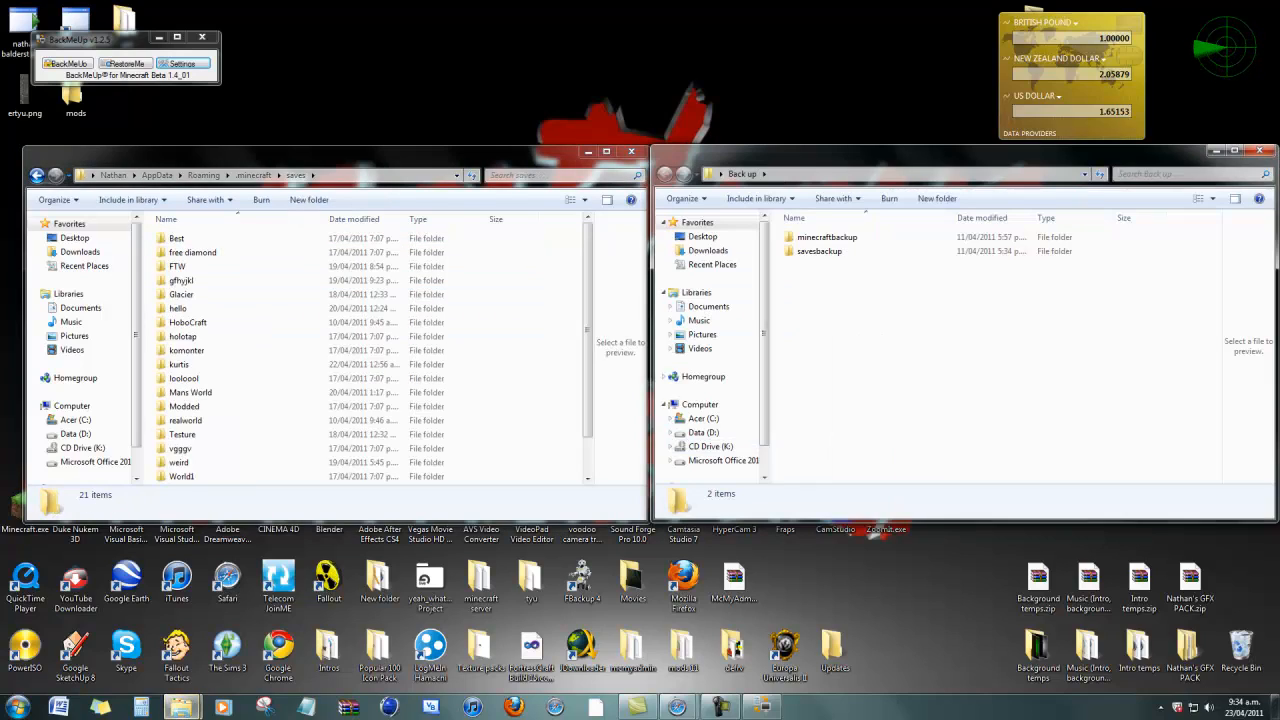
double_click(820, 251)
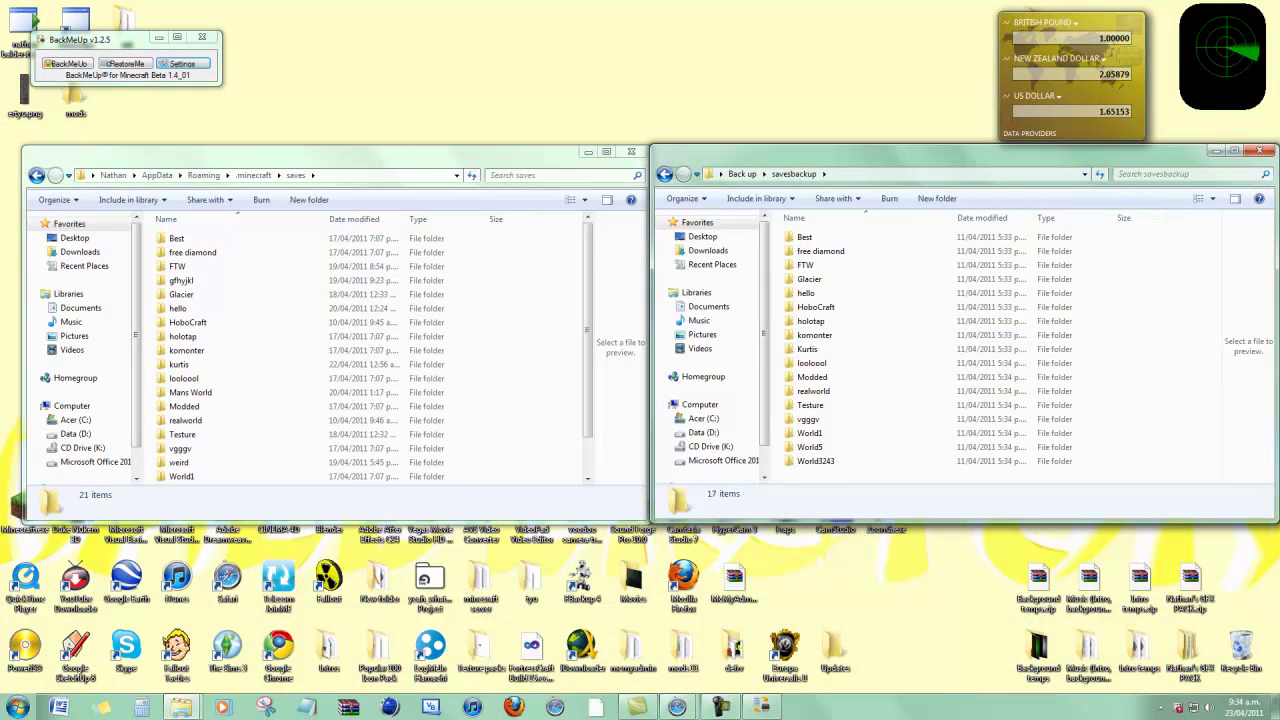
key("ctrl+a")
Step: Select the worlds in saves, carry the Best world across, then close the savesbackup window
left_click(300, 490)
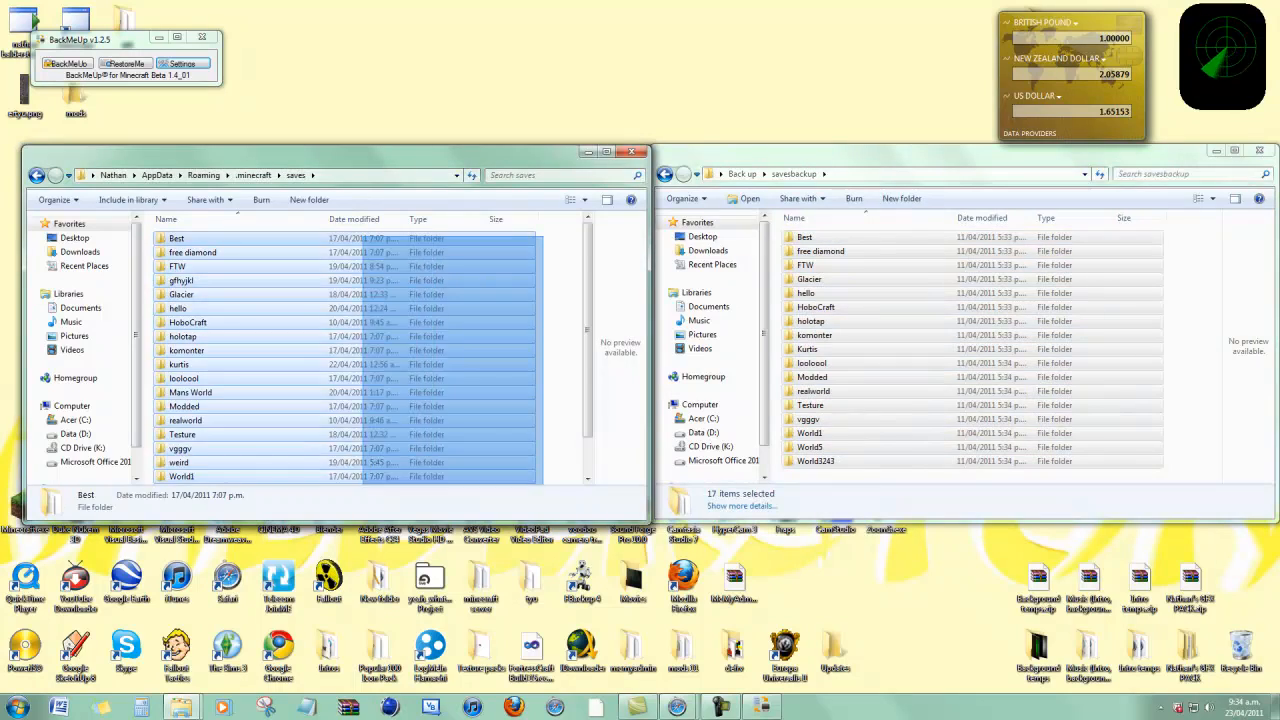
key("ctrl+a")
key("Home")
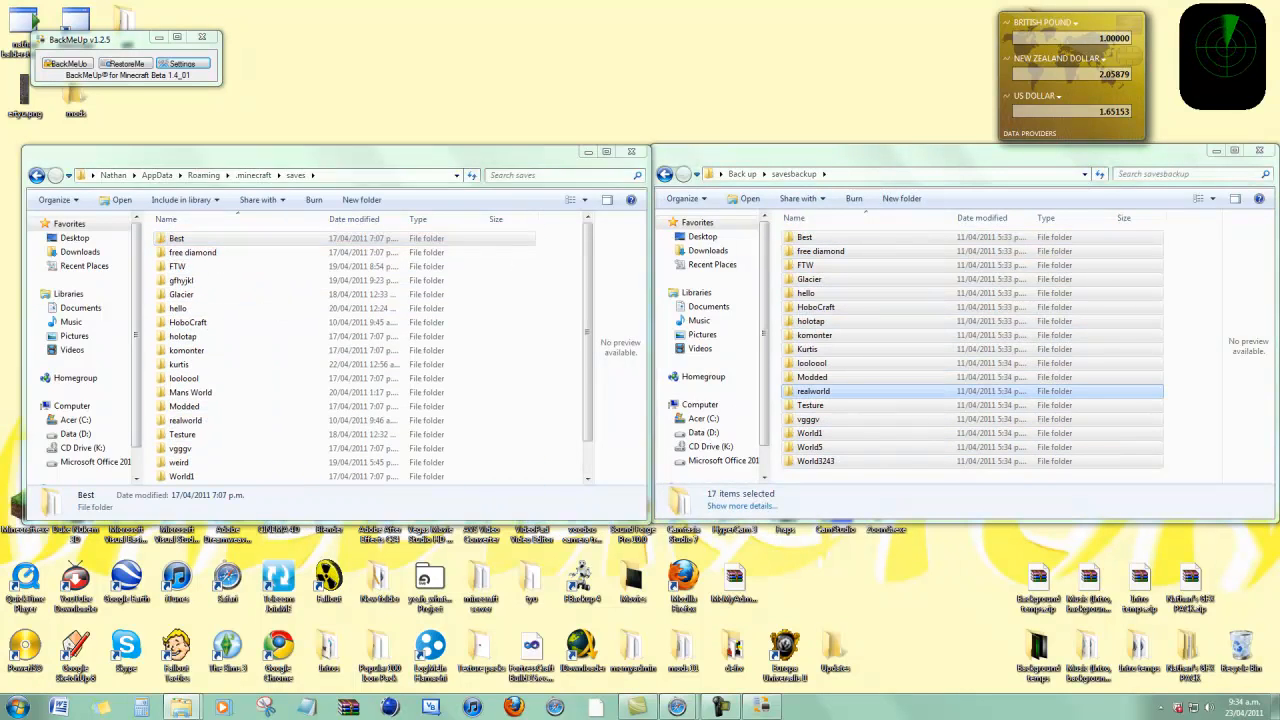
mouse_move(180, 238)
left_mouse_down()
mouse_move(405, 412)
mouse_move(840, 340)
left_mouse_up()
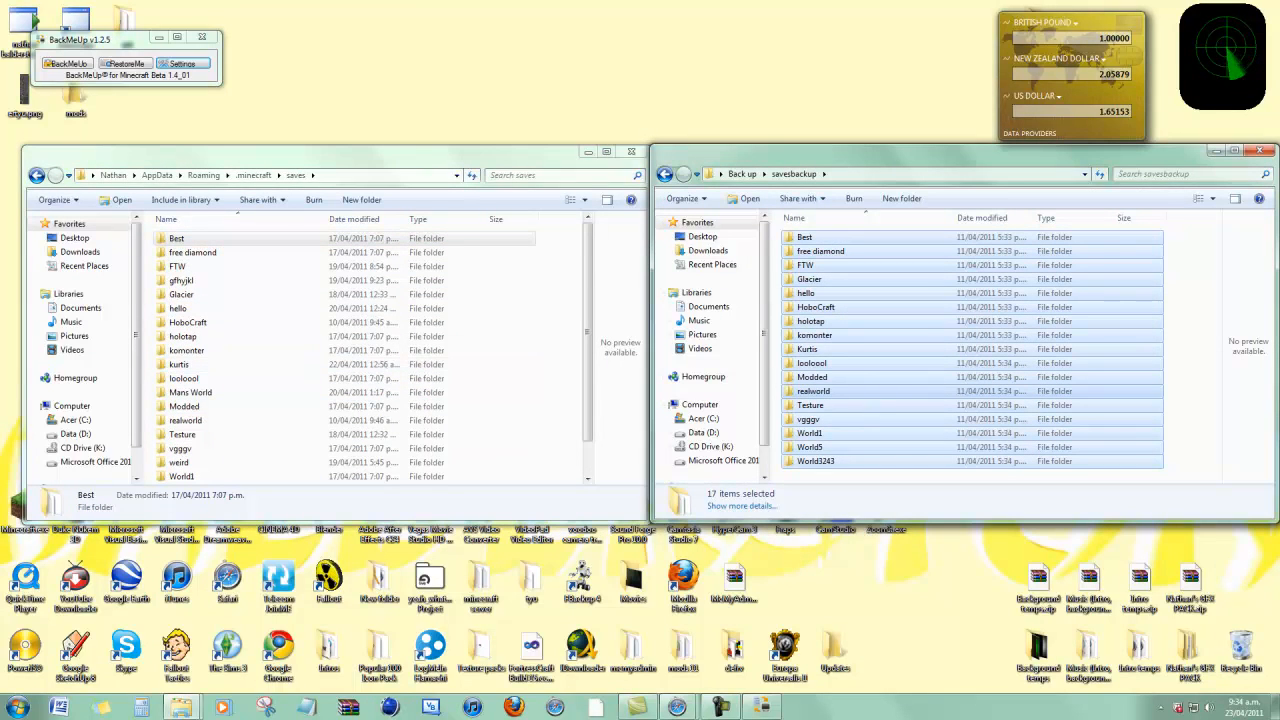
left_click(1260, 151)
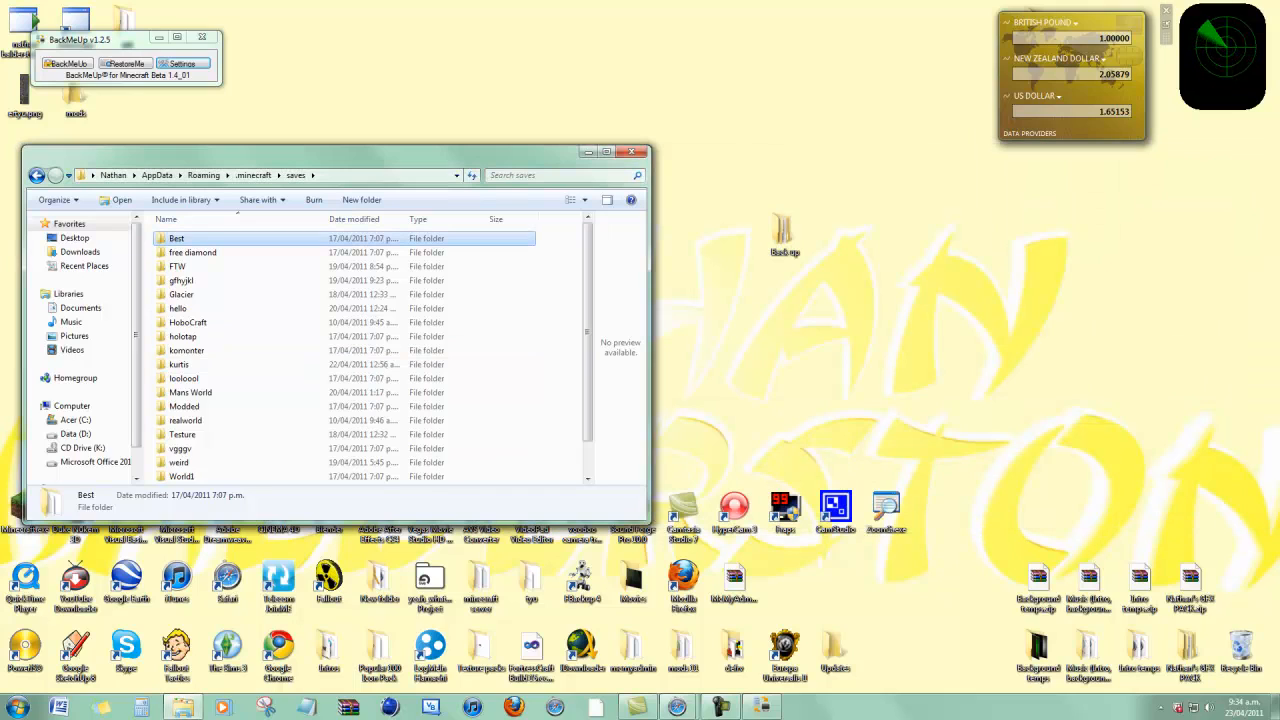
Step: Close the saves window and BackMeUp, then launch FasterCraft and position its window
left_click(632, 151)
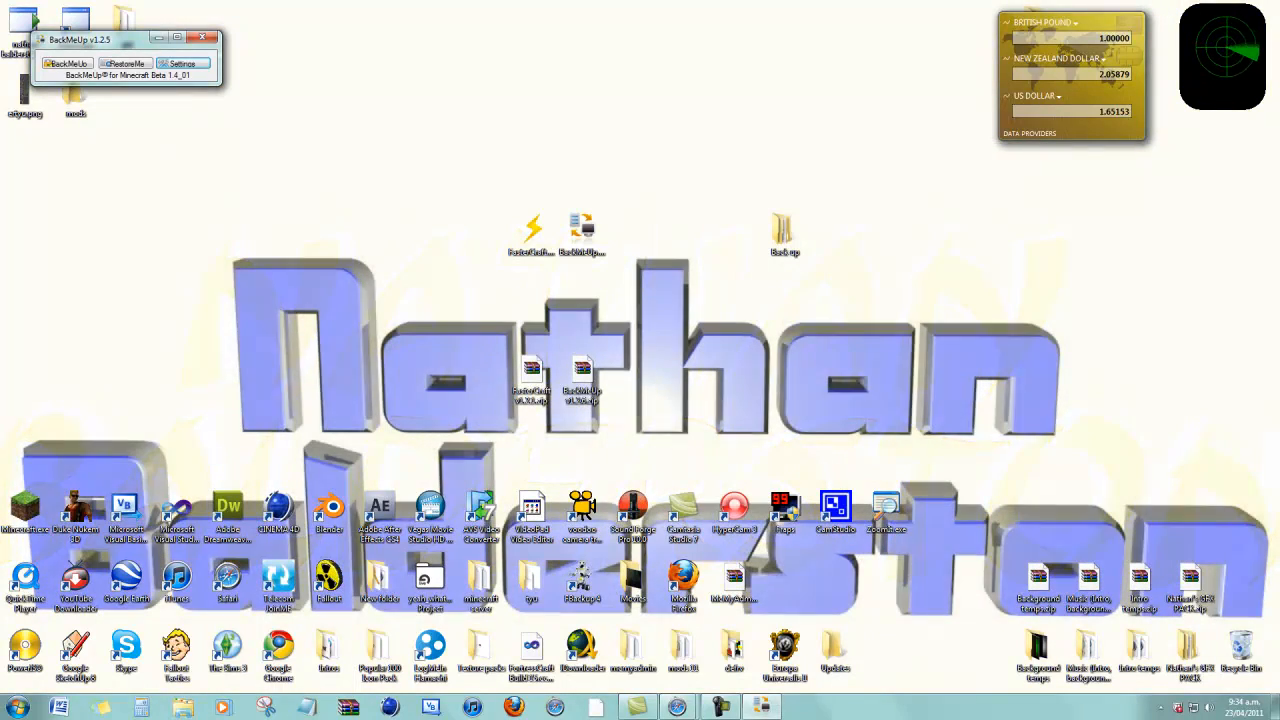
left_click(202, 38)
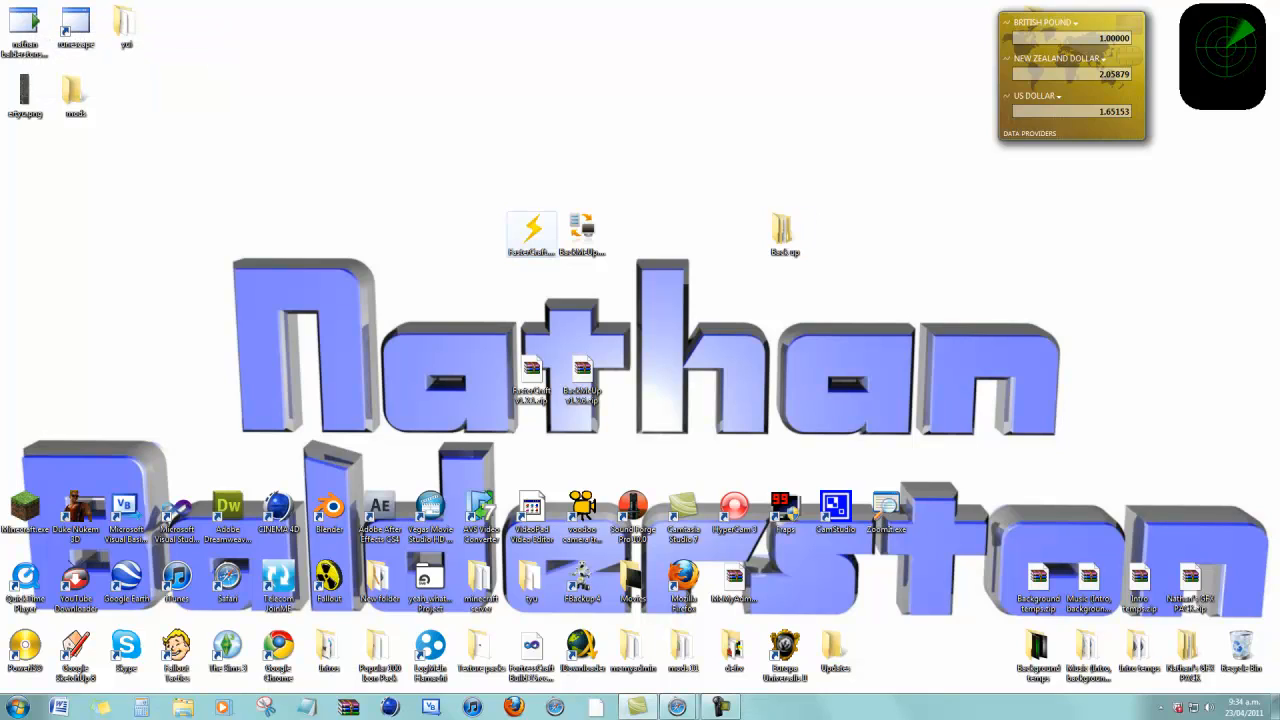
left_click(532, 232)
double_click(532, 232)
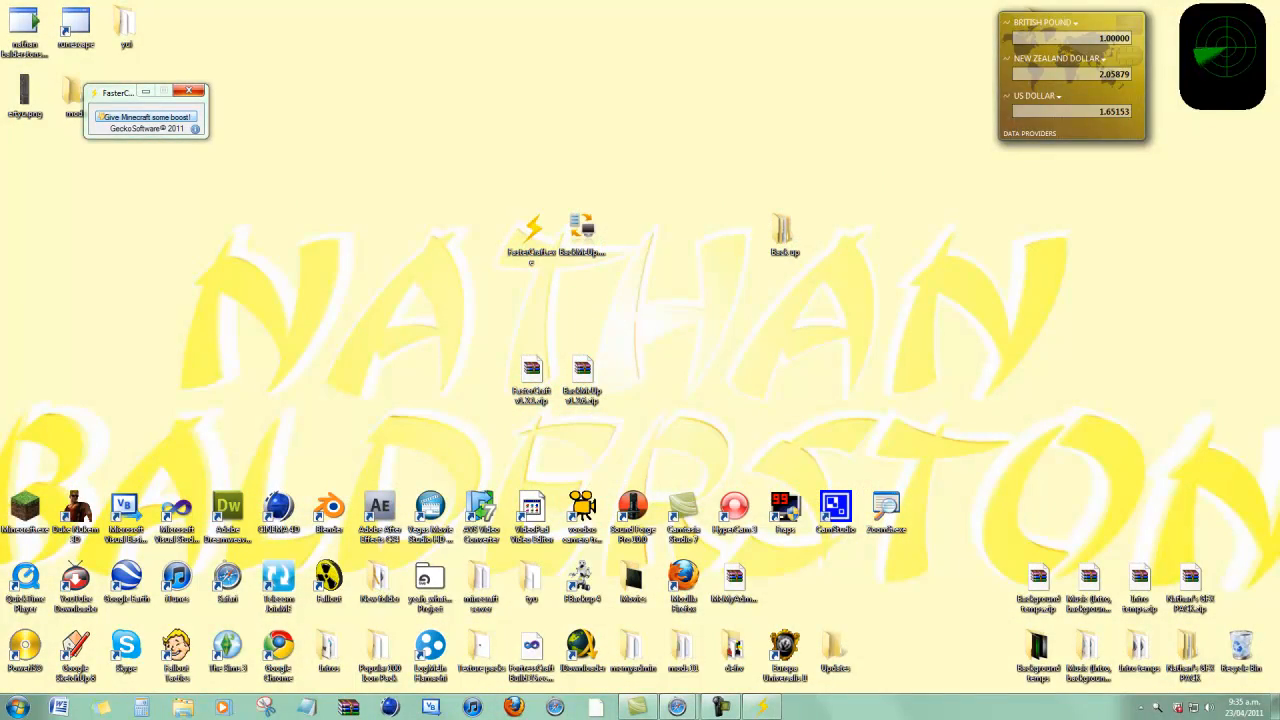
left_click_drag(130, 92, 150, 109)
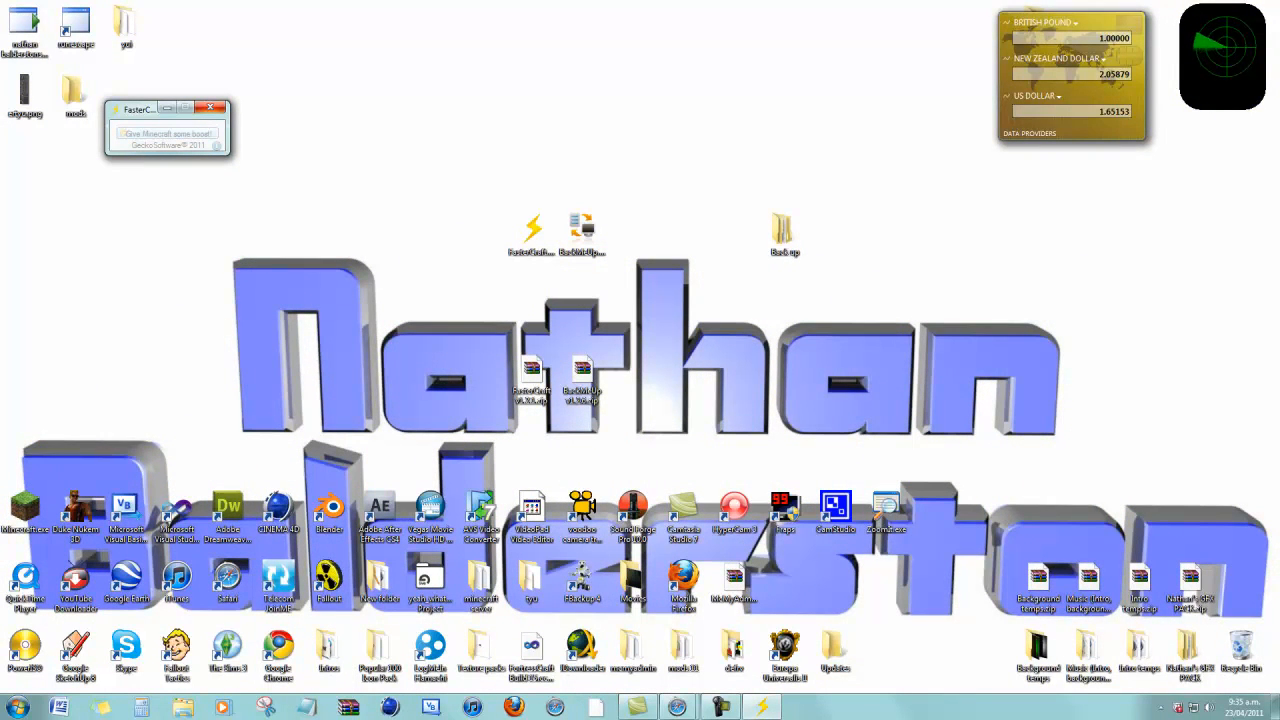
left_click_drag(145, 109, 150, 86)
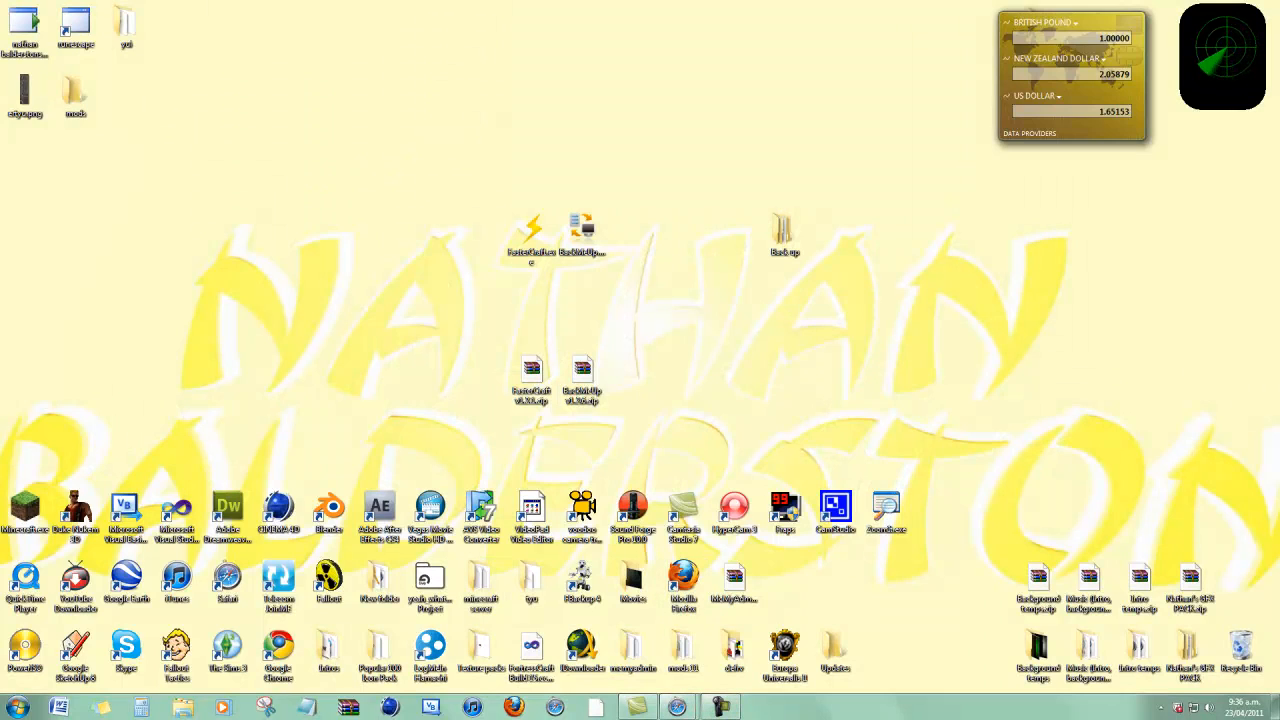
Step: Move the BackMeUp item next to the Back up folder on the desktop
left_click_drag(636, 342, 512, 184)
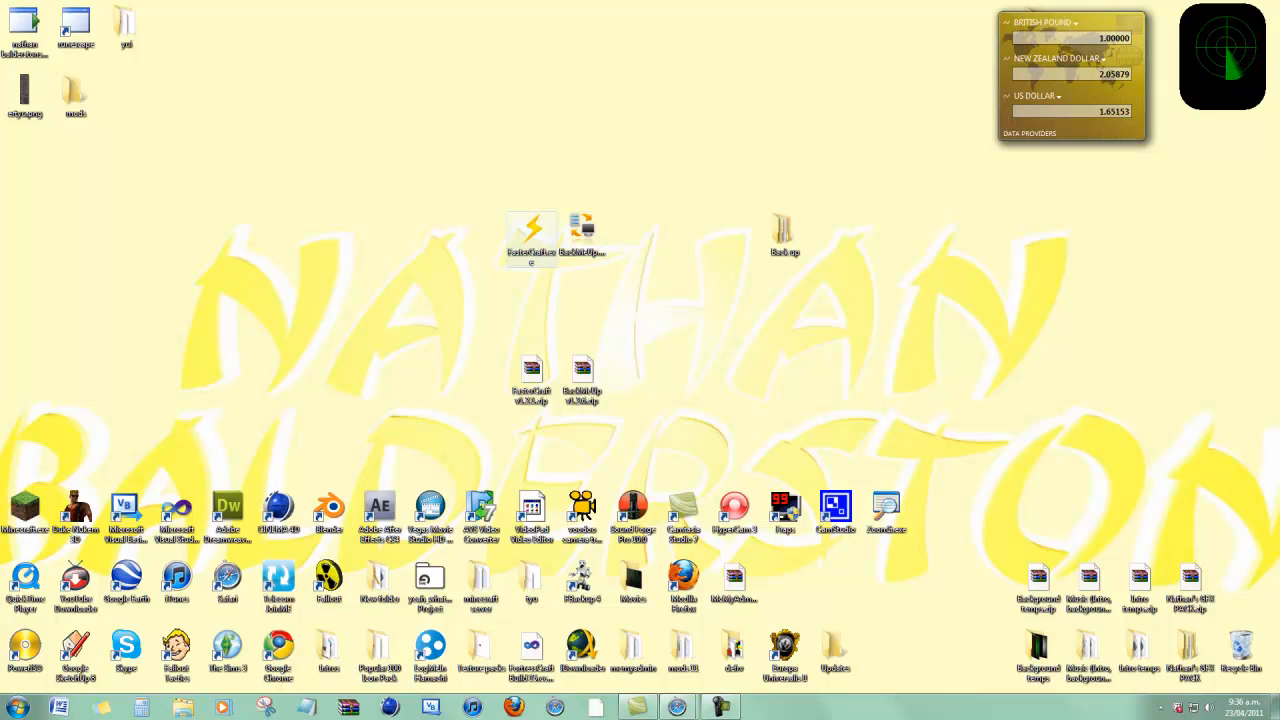
left_click(582, 235)
mouse_move(582, 235)
left_mouse_down()
mouse_move(785, 235)
mouse_move(633, 232)
left_mouse_up()
Step: Check the Back up folder holds minecraftbackup and savesbackup, then line the two zips under the programs
double_click(633, 232)
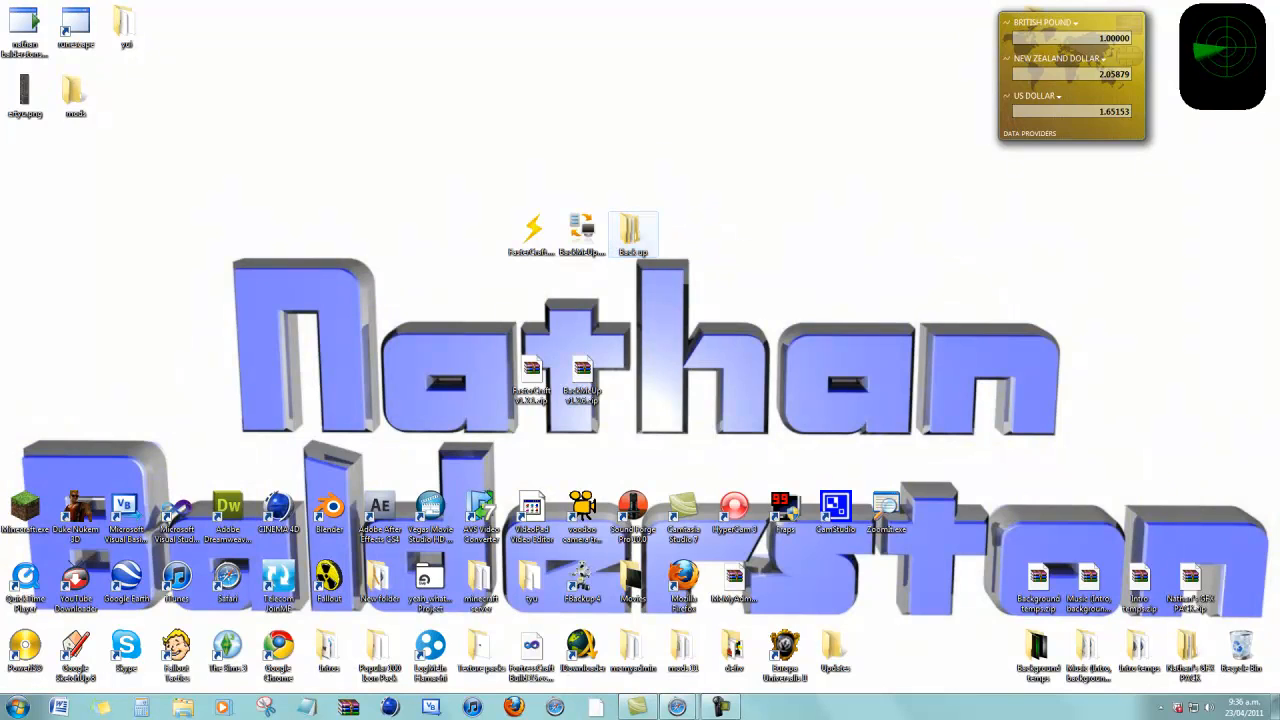
left_click_drag(890, 300, 842, 228)
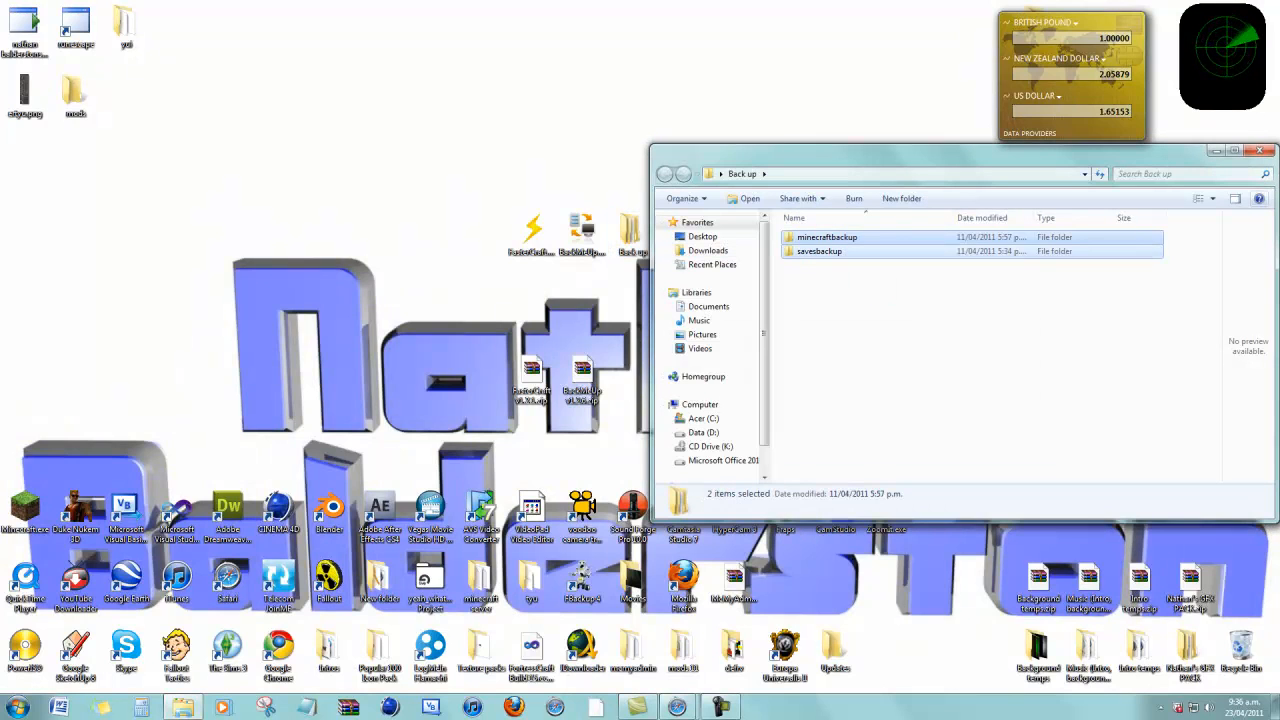
left_click(1260, 151)
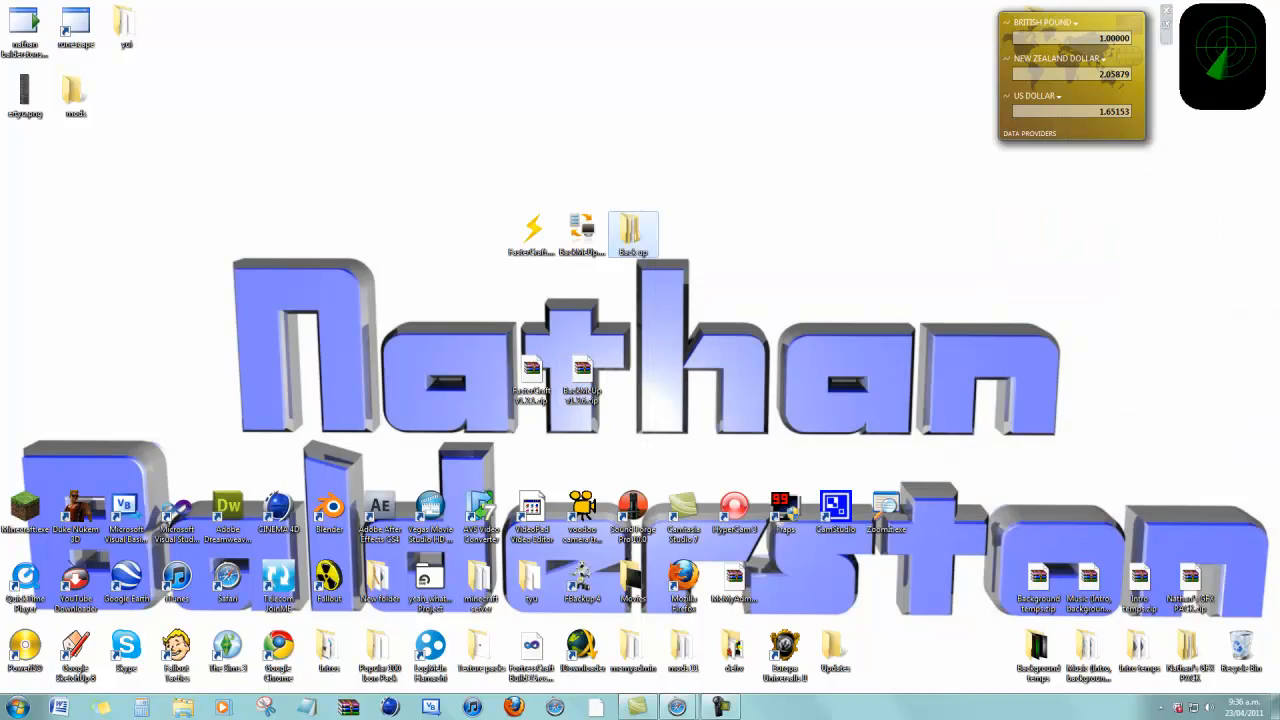
left_click_drag(582, 385, 582, 310)
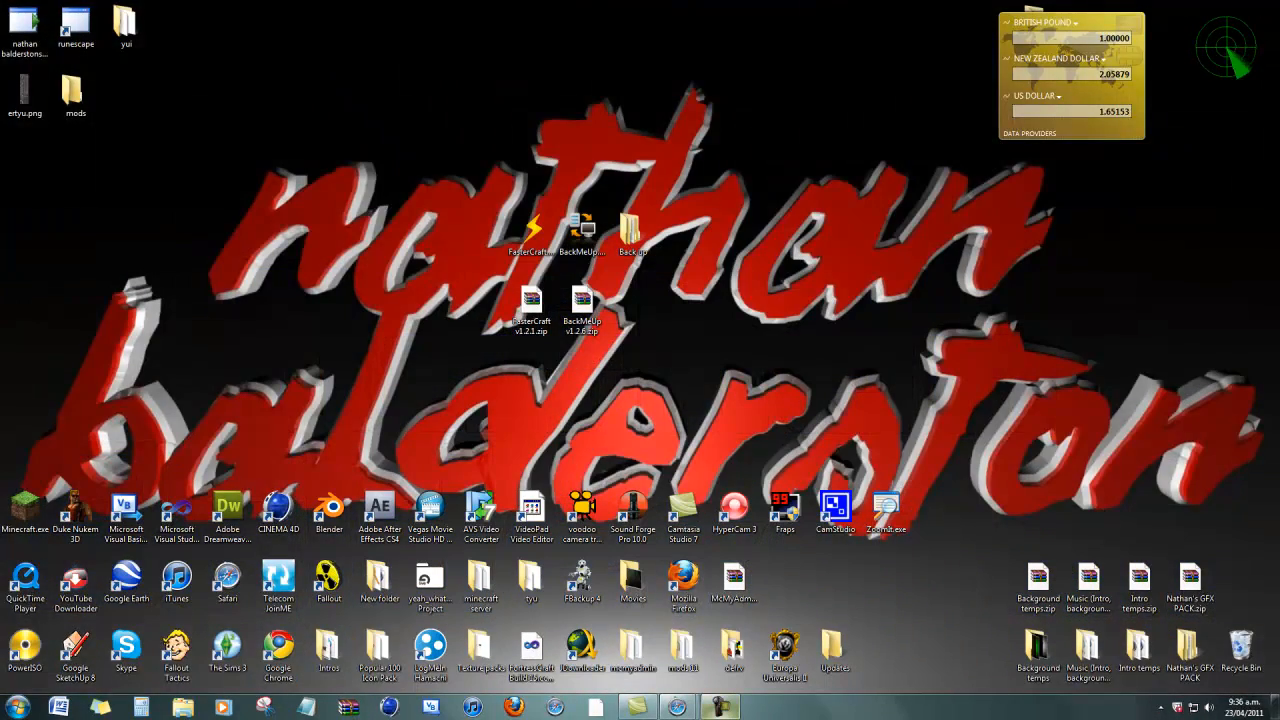
mouse_move(720, 707)
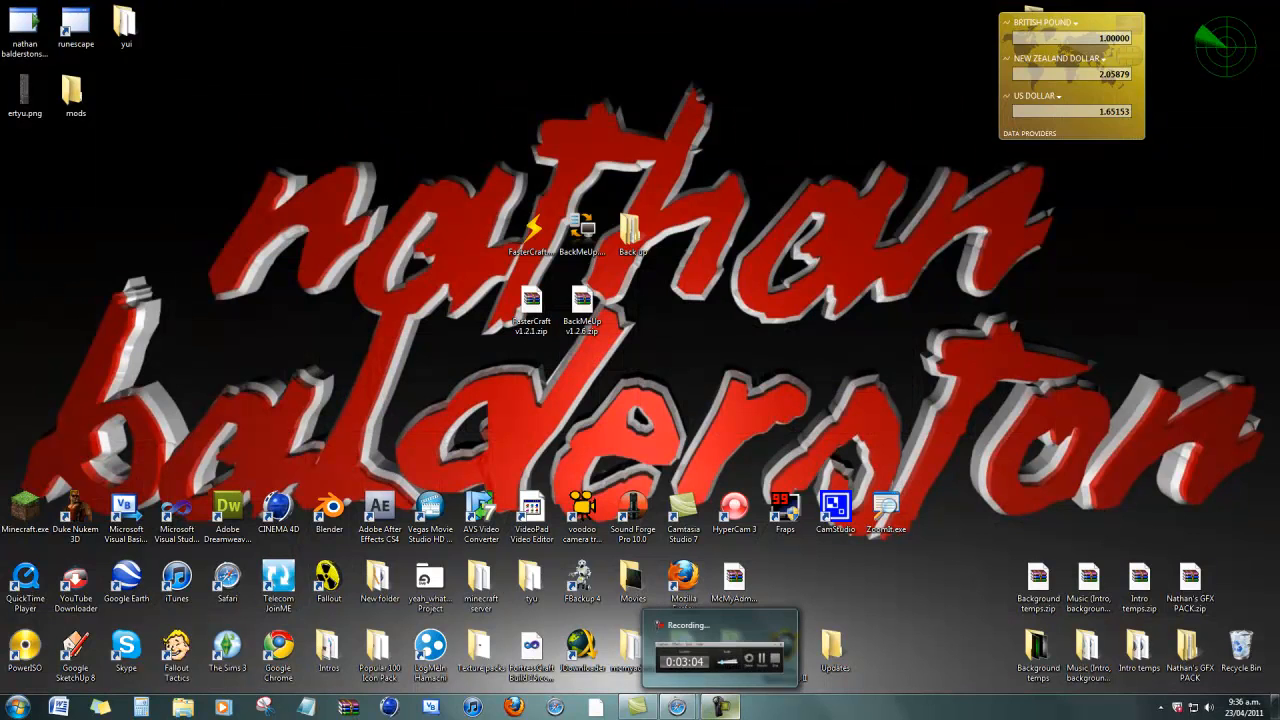
left_click(720, 708)
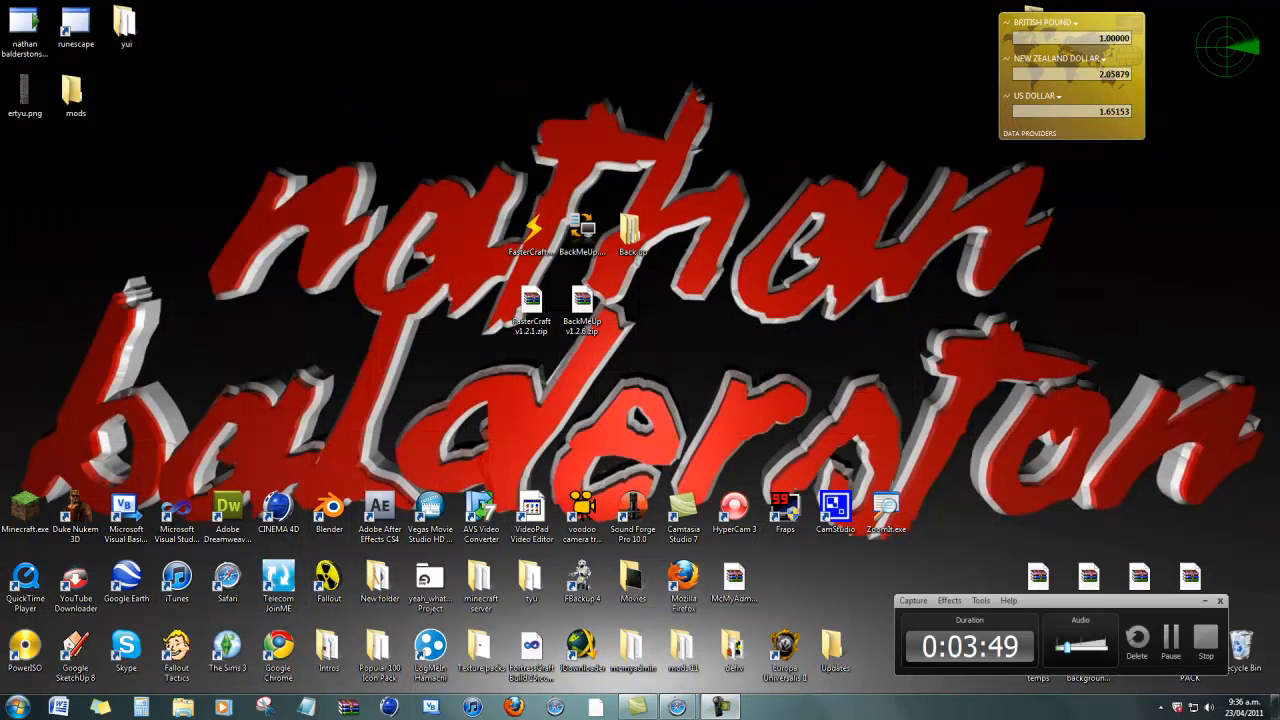